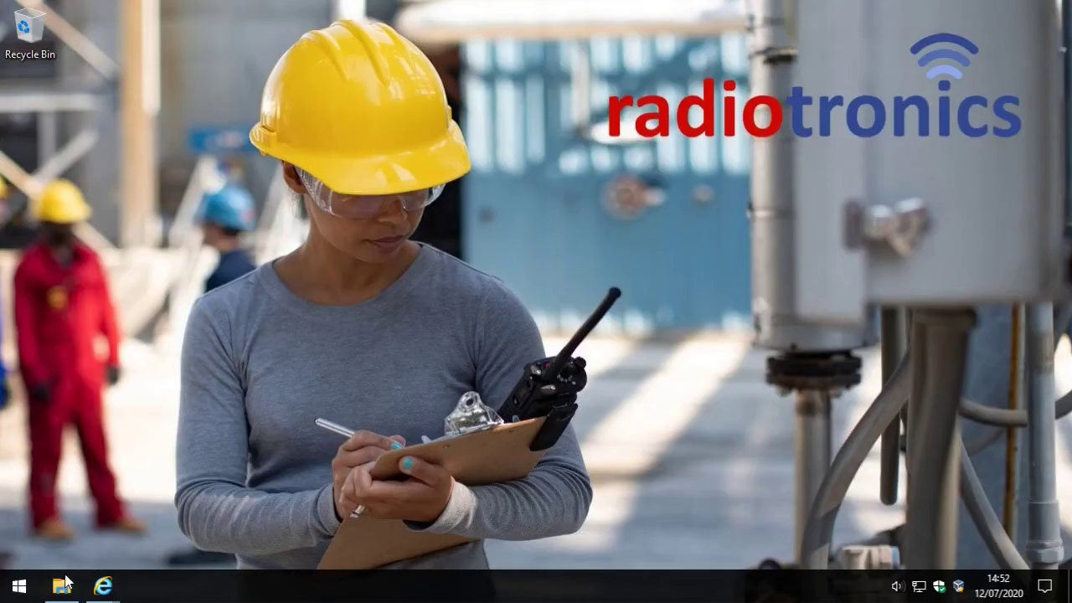
Step: Open File Explorer on the Downloads folder holding the ENLN4115T 5 Tone CPS zip
left_click(62, 586)
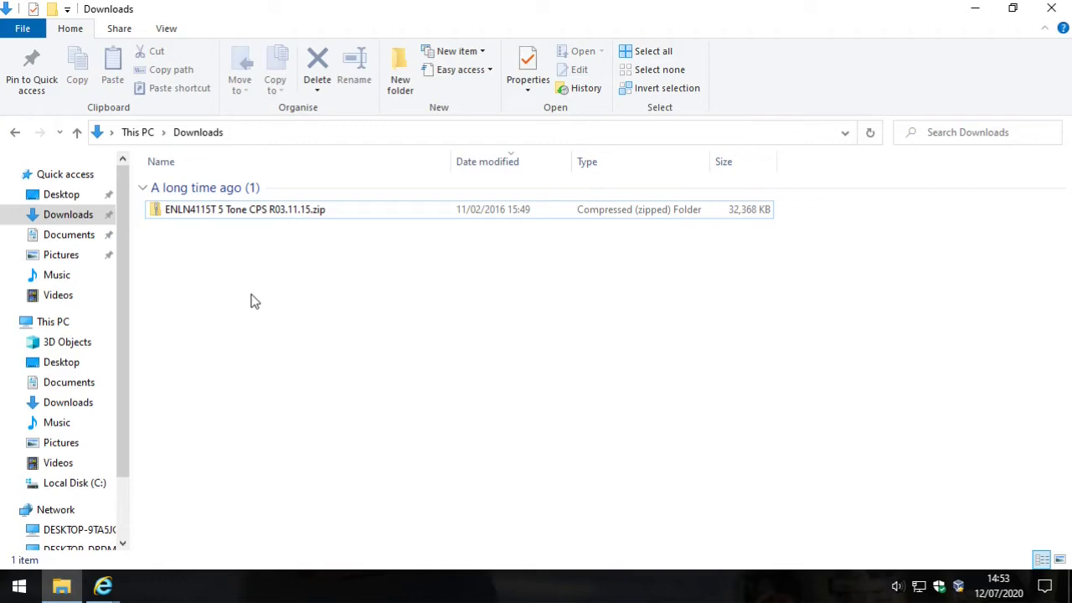
left_click(283, 215)
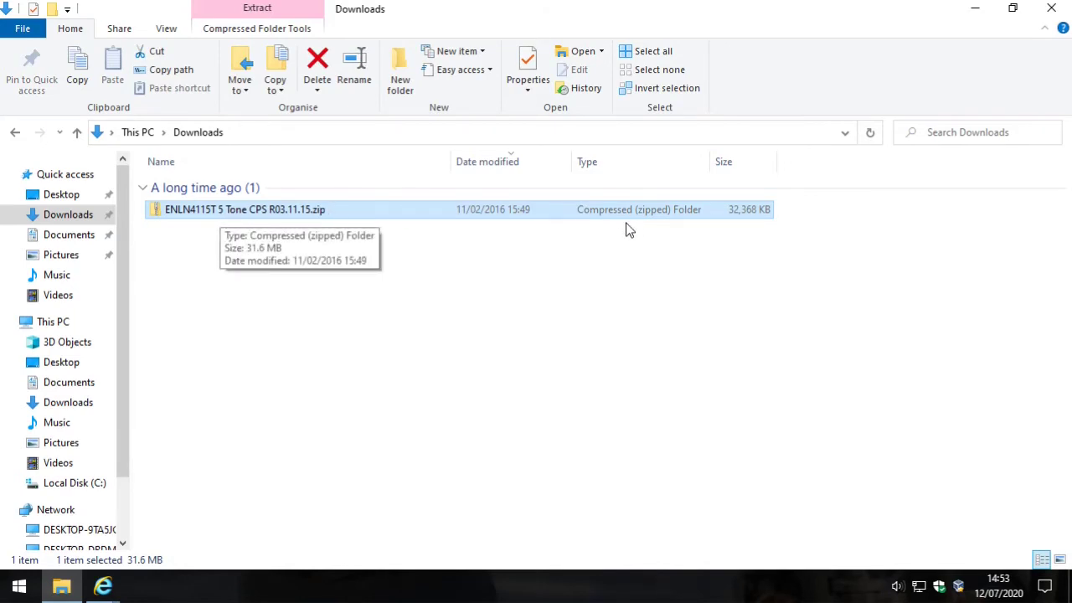
double_click(245, 214)
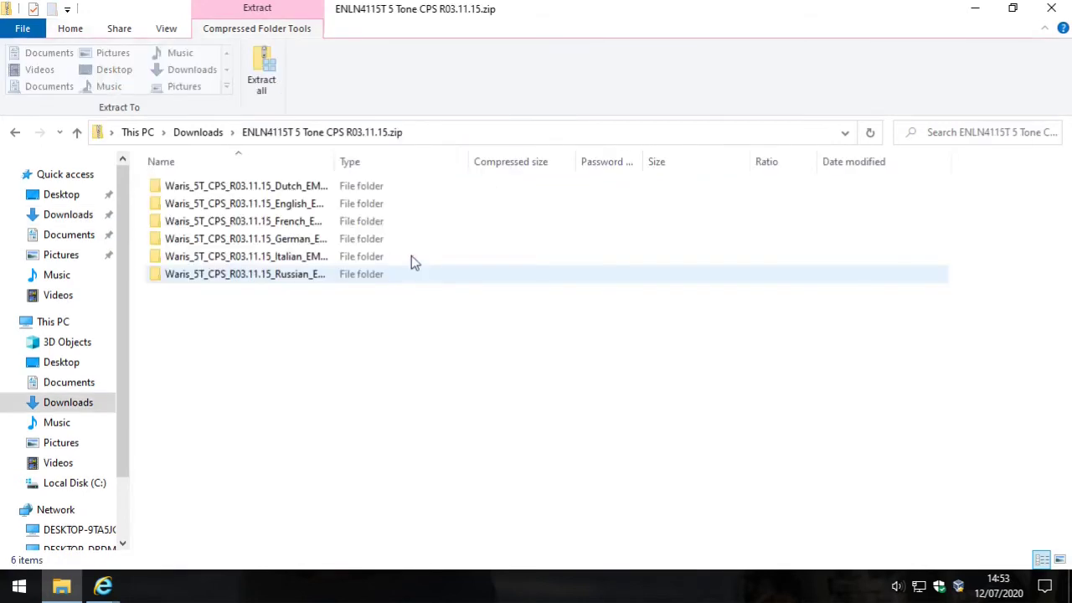
left_click(205, 137)
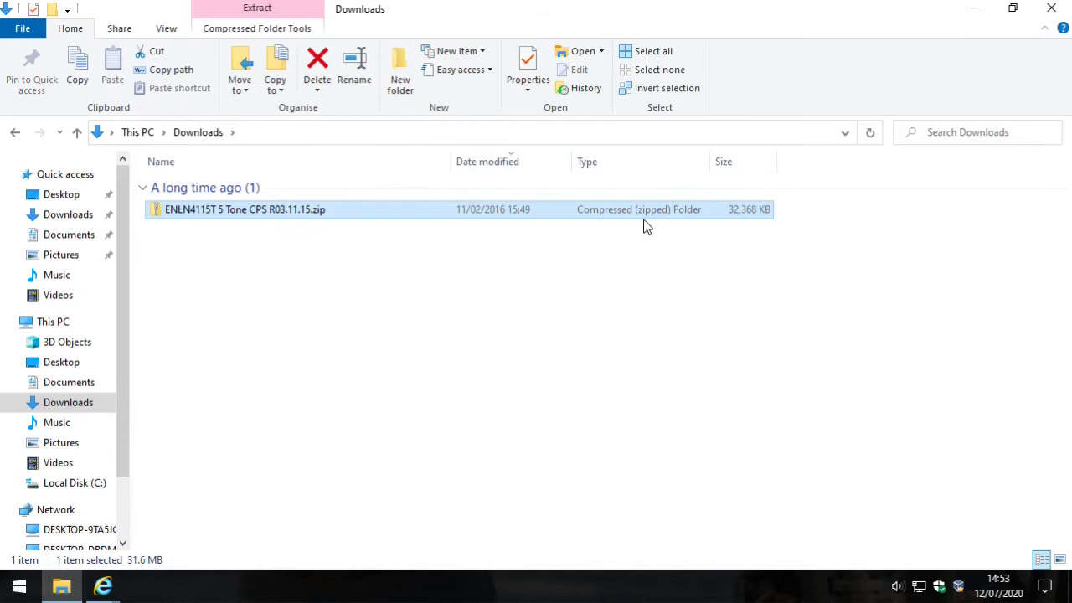
Step: Extract ENLN4115T 5 Tone CPS R03.11.15.zip into Downloads and widen the Name column
right_click(211, 209)
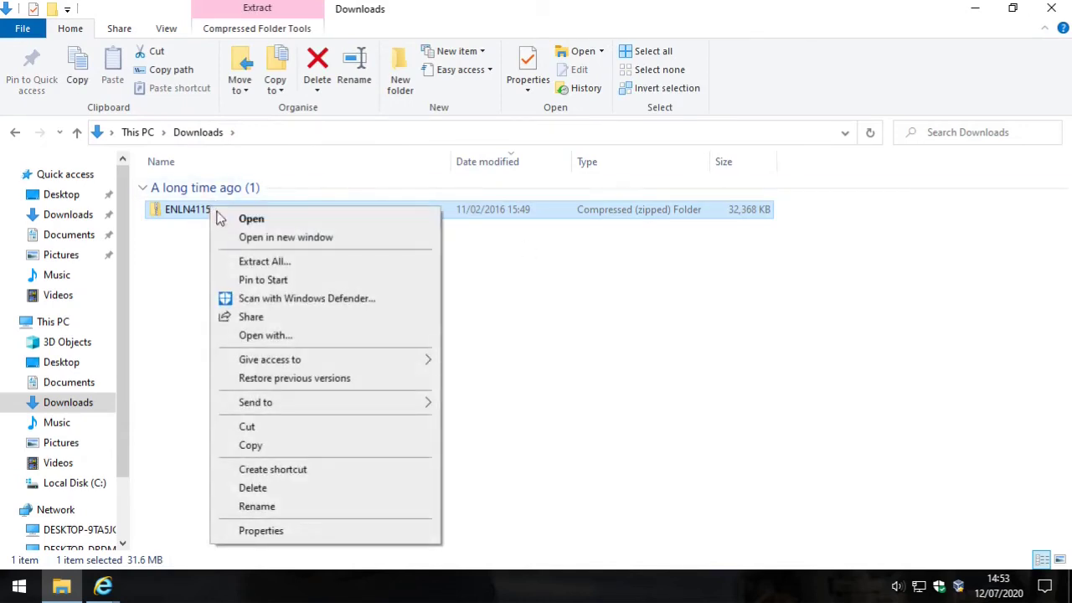
left_click(288, 263)
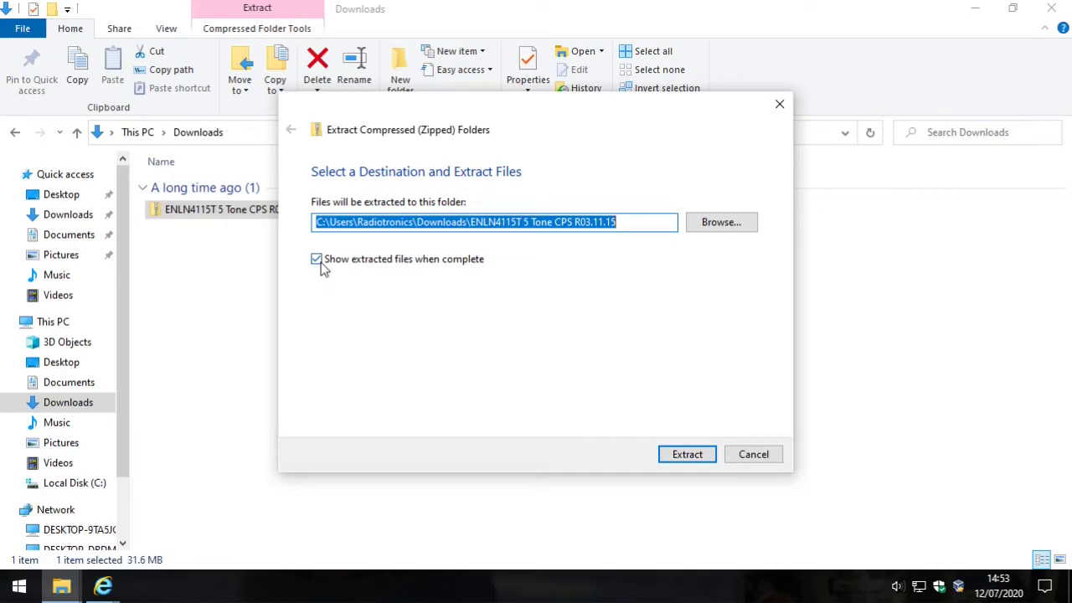
left_click(686, 452)
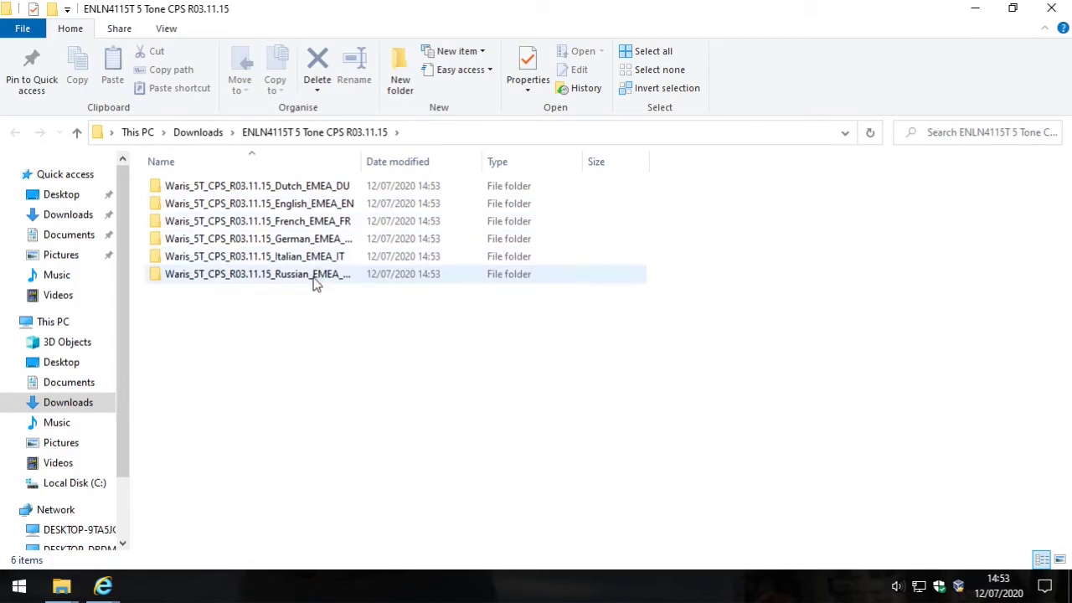
left_click_drag(362, 158, 426, 157)
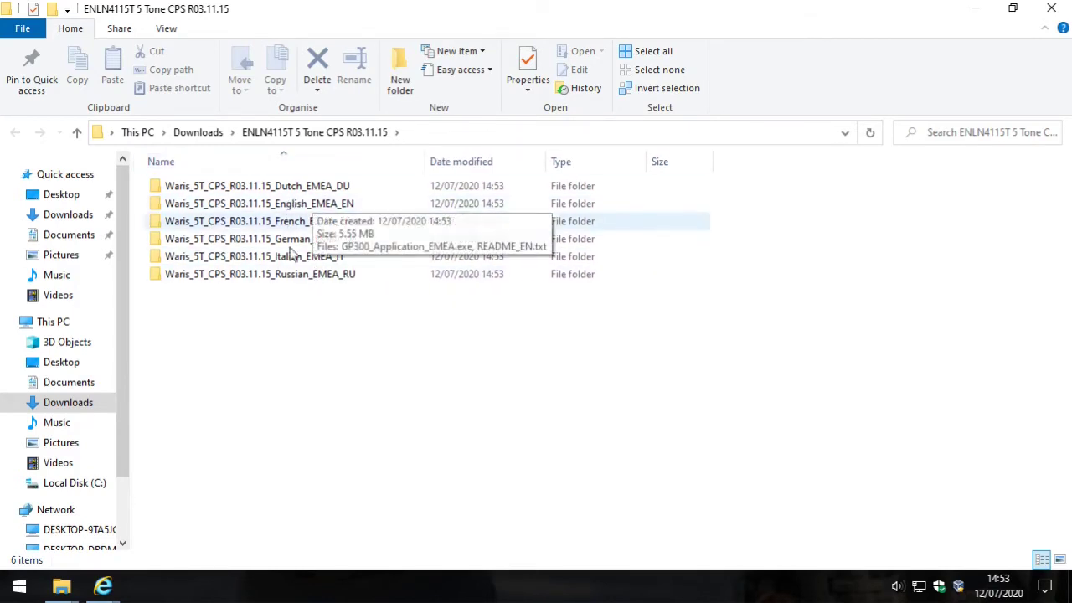
Step: Open the English EMEA CPS folder and select the GP300_Application_EMEA.exe installer
double_click(301, 206)
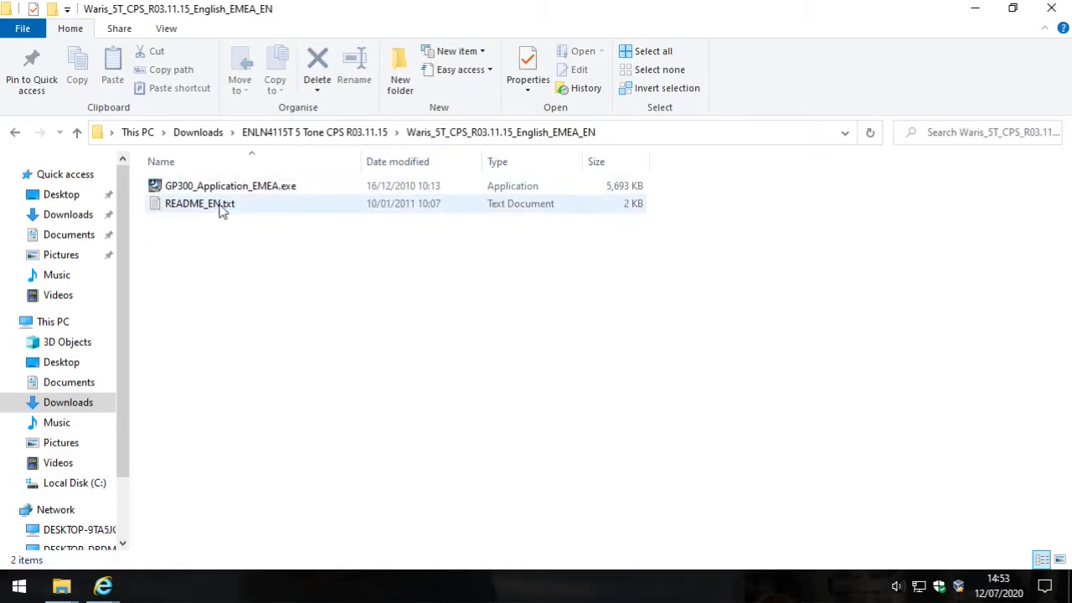
left_click(186, 194)
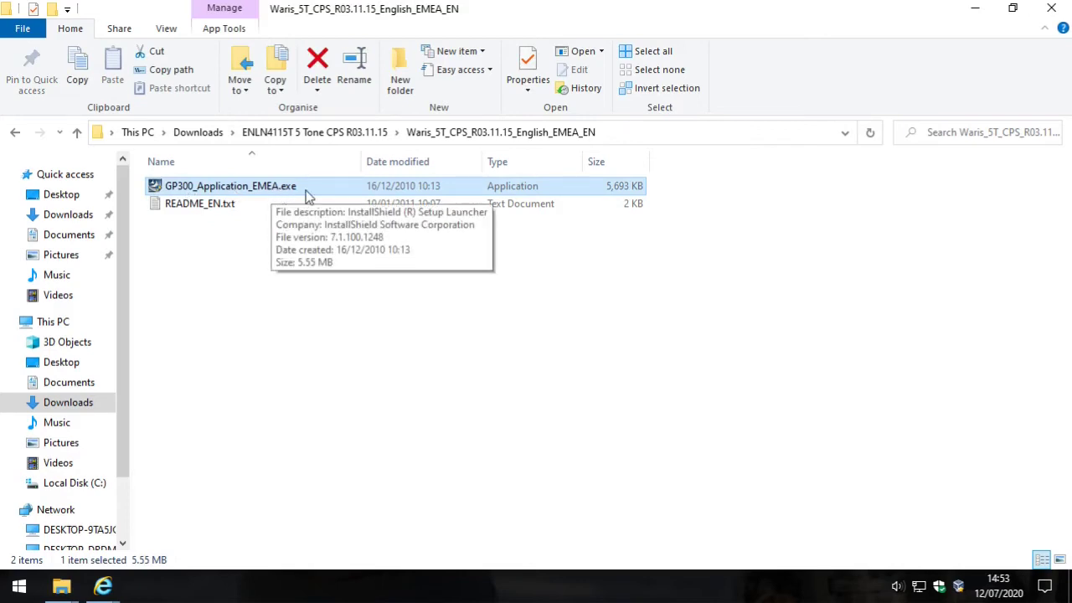
left_click(213, 208)
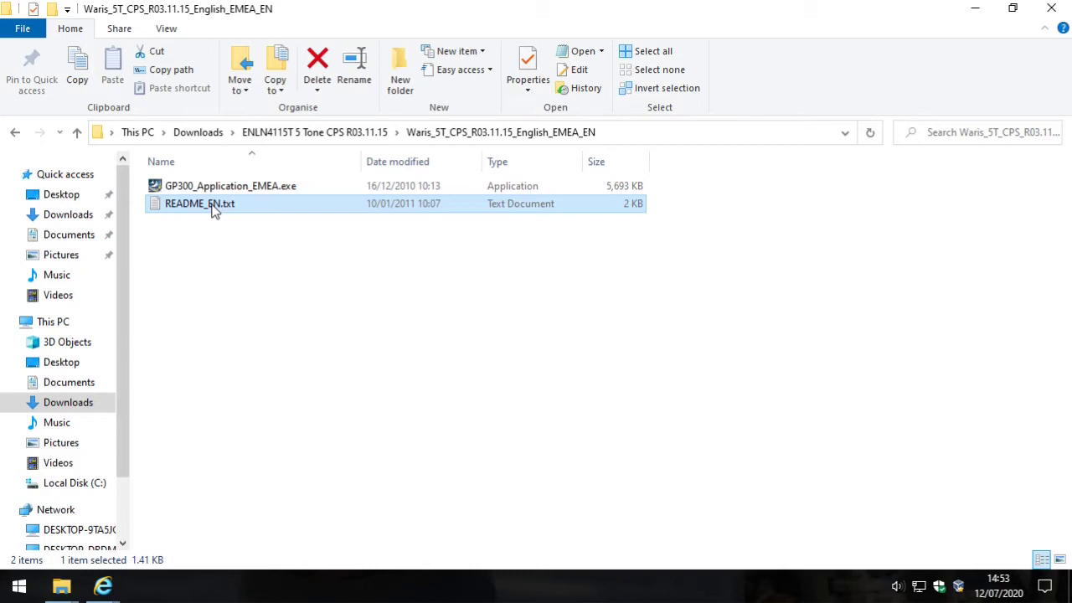
left_click(275, 297)
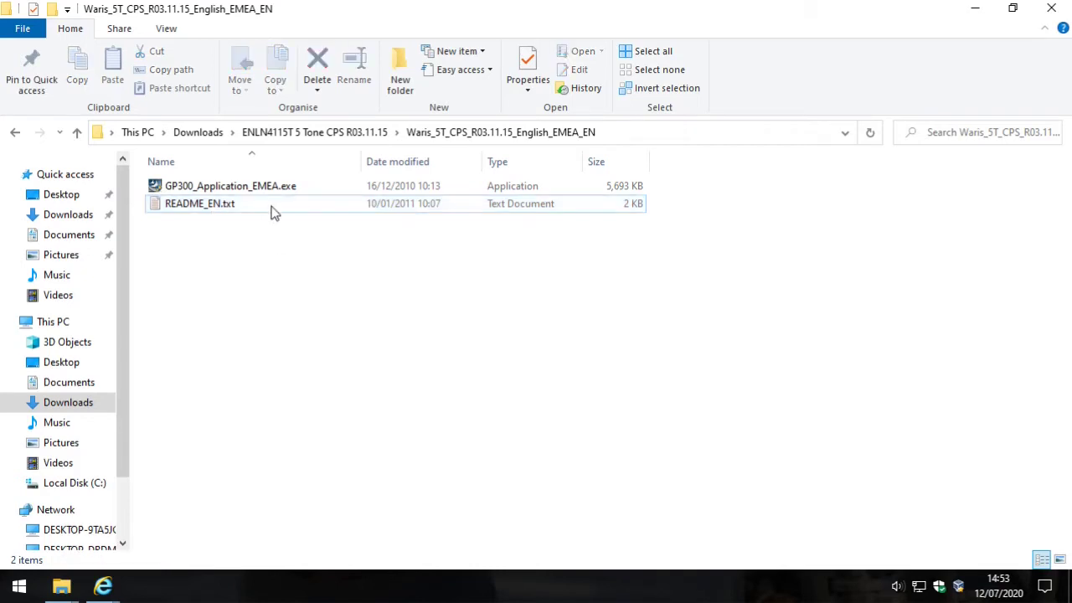
left_click(262, 194)
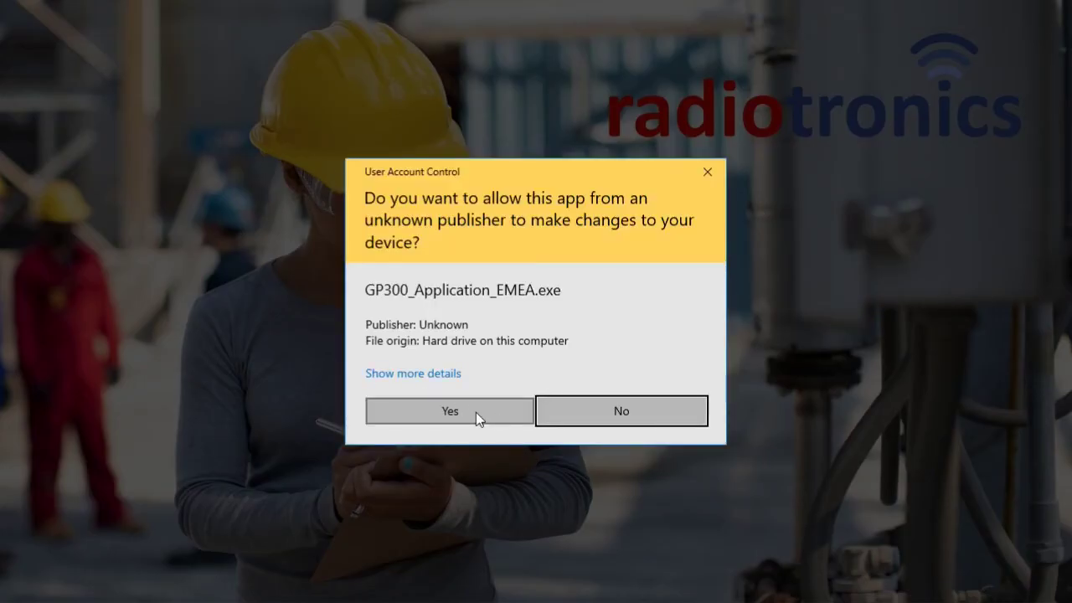
Step: Allow the installer to run, accept the licence agreement and pass the release notes
left_click(476, 411)
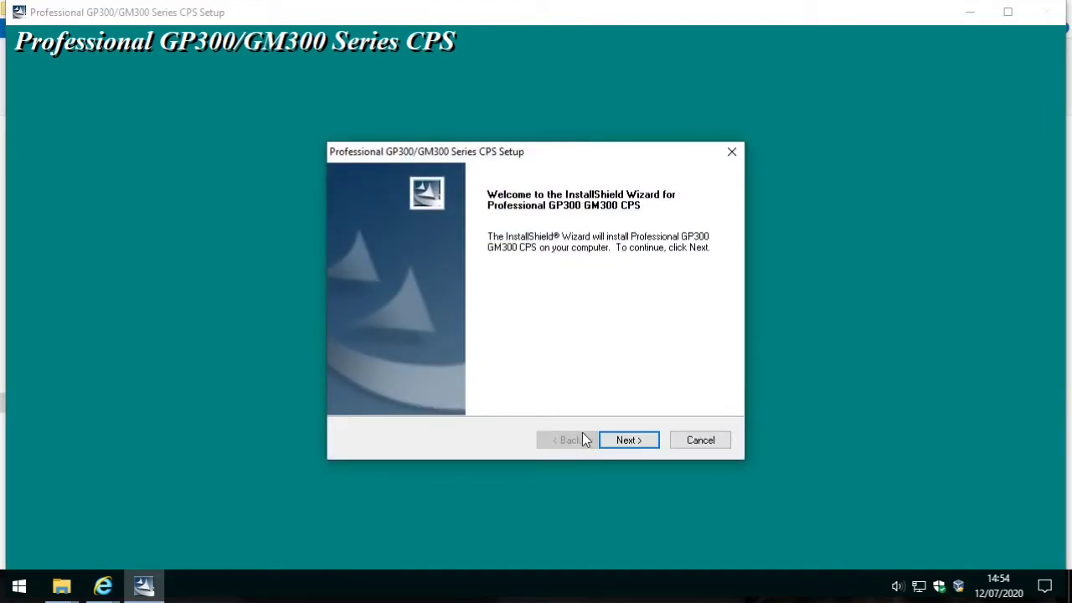
left_click(630, 440)
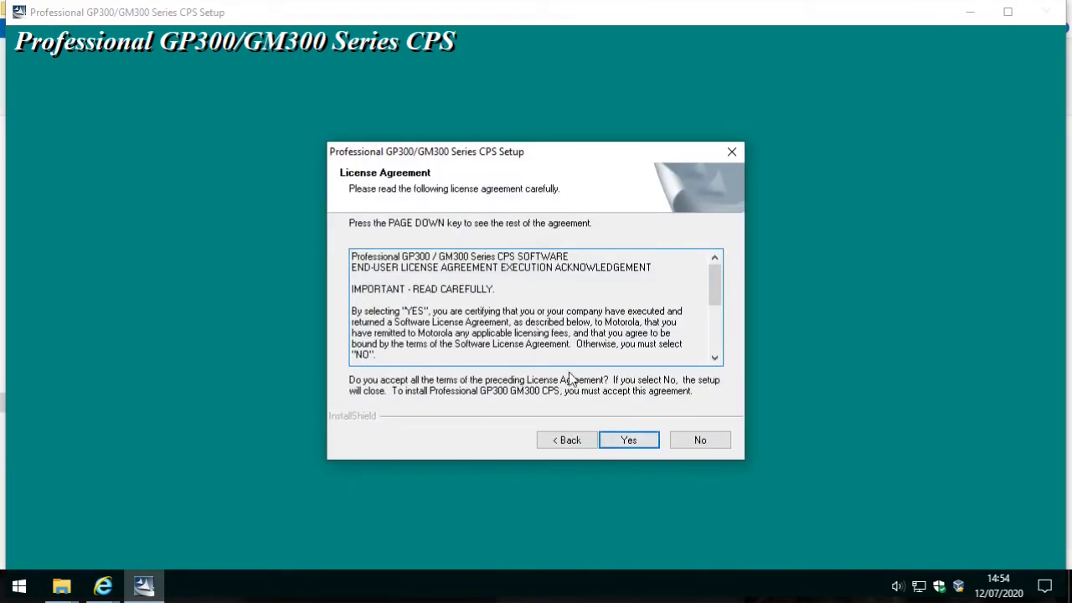
left_click(628, 438)
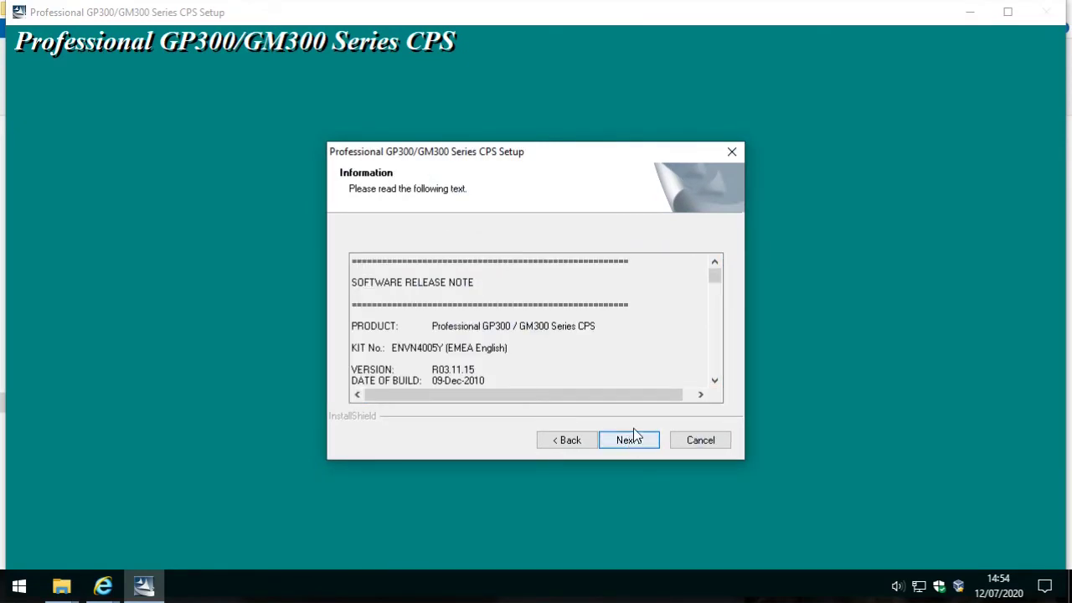
left_click(636, 437)
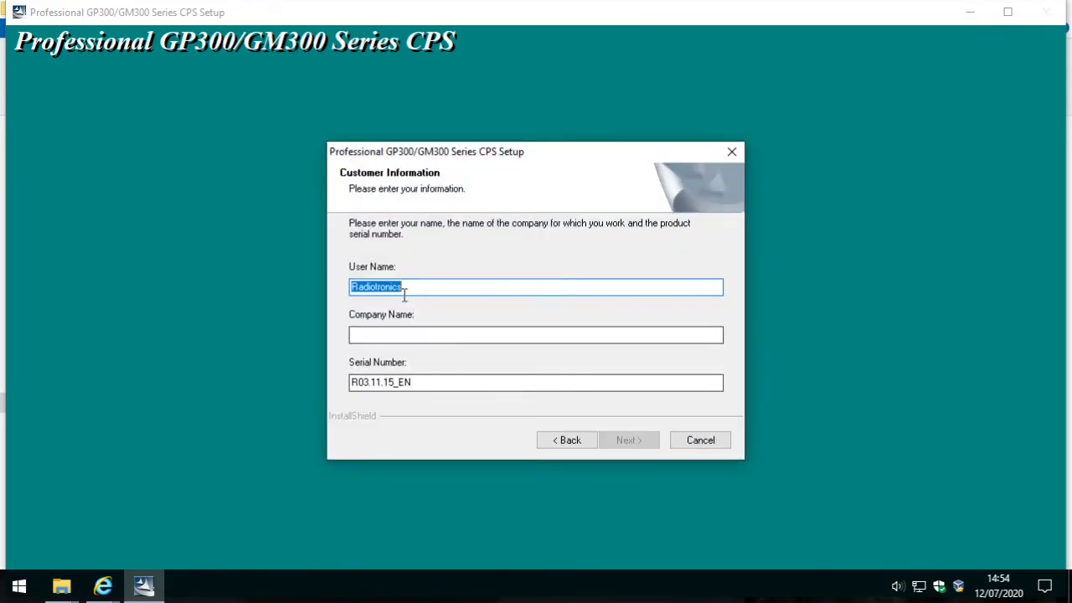
Step: Enter the user and company names, then keep the default install folder
left_click(425, 287)
double_click(391, 286)
key("ctrl+c")
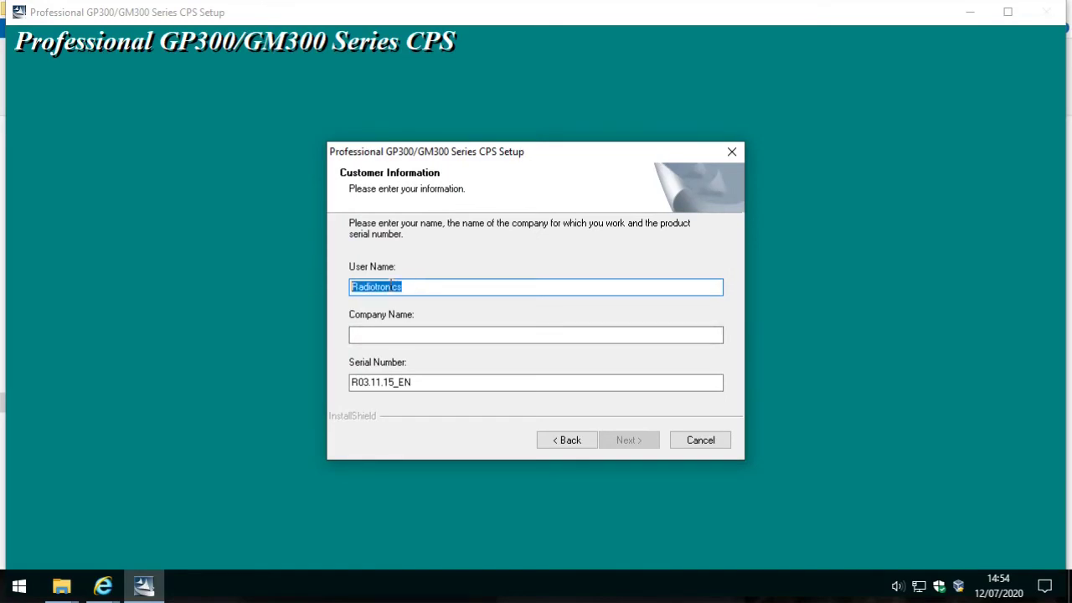
left_click(536, 333)
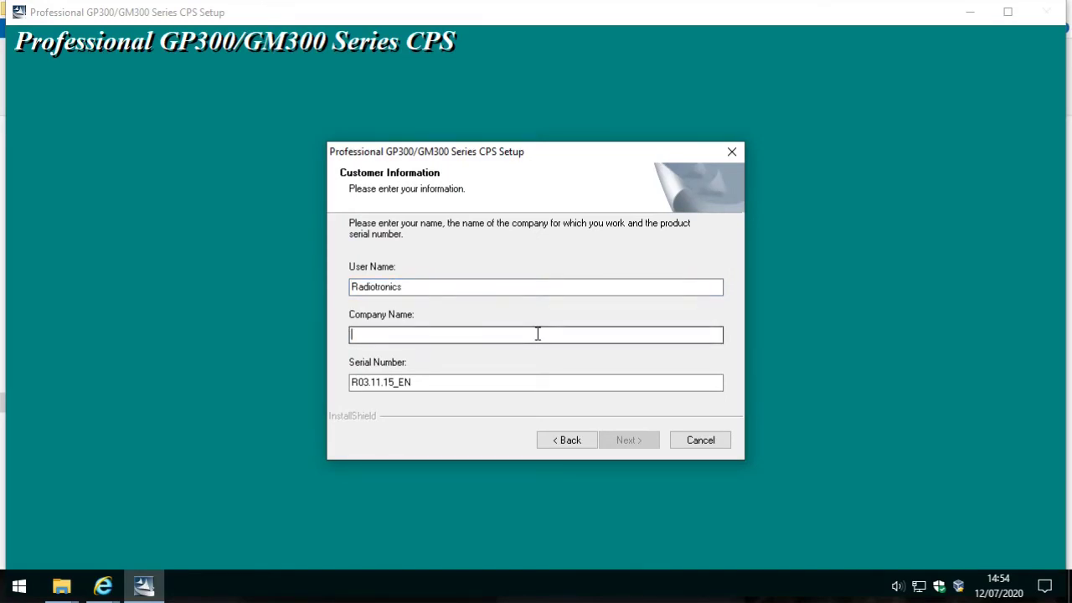
key("ctrl+v")
left_click(424, 387)
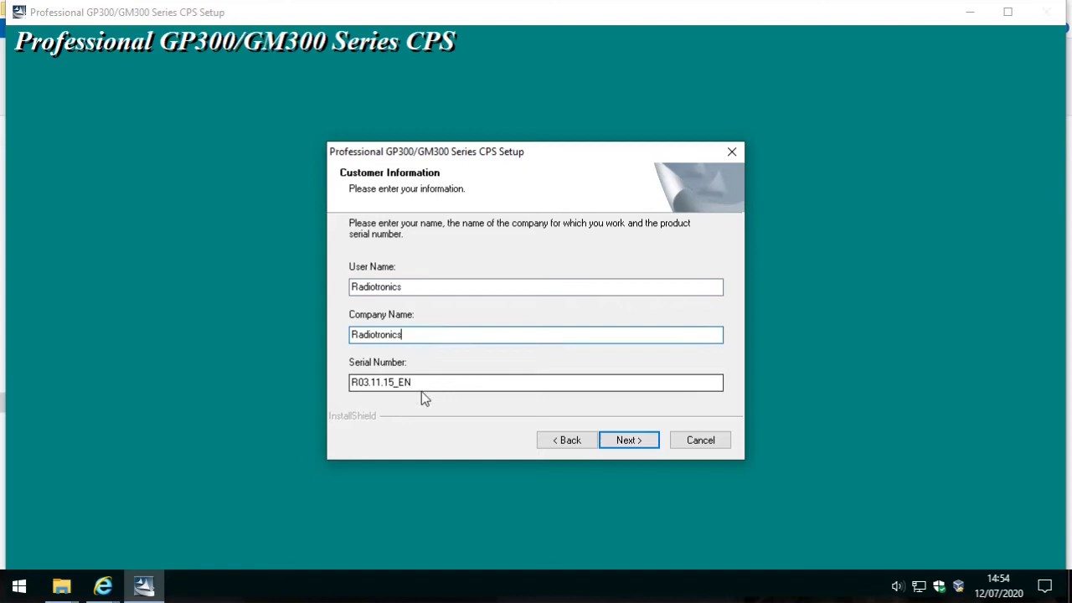
left_click(630, 442)
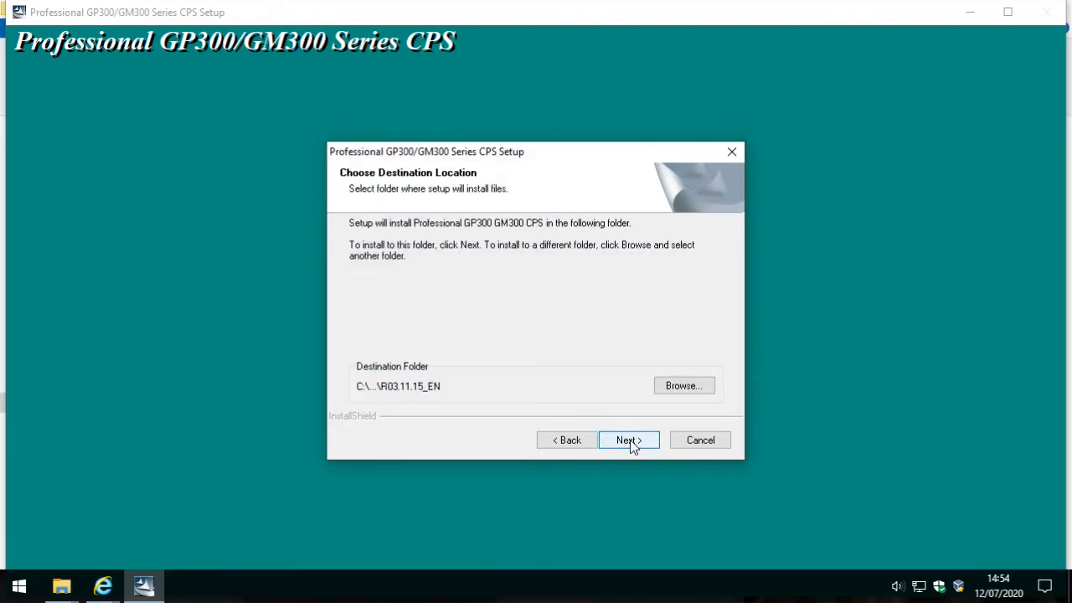
left_click(630, 441)
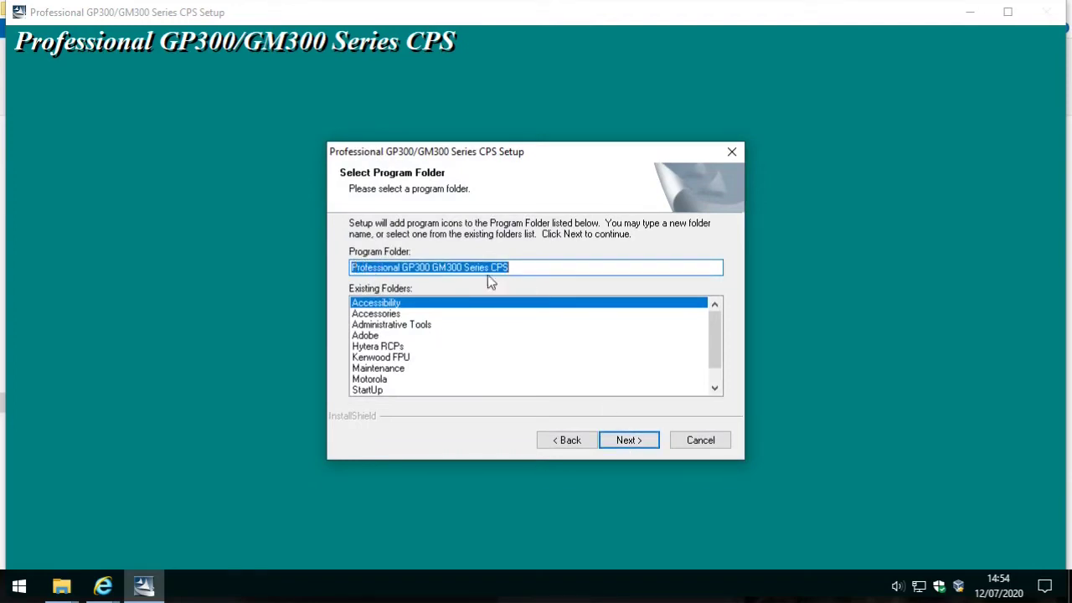
Step: Prefix the program folder name with Motorola\
left_click(353, 266)
type("Motorola")
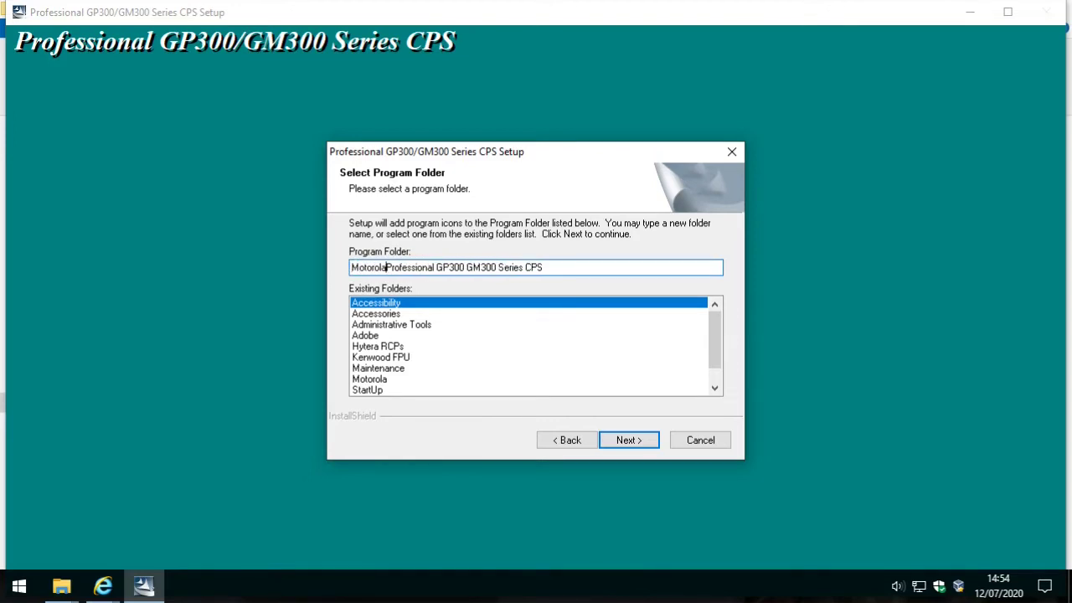
type("\\")
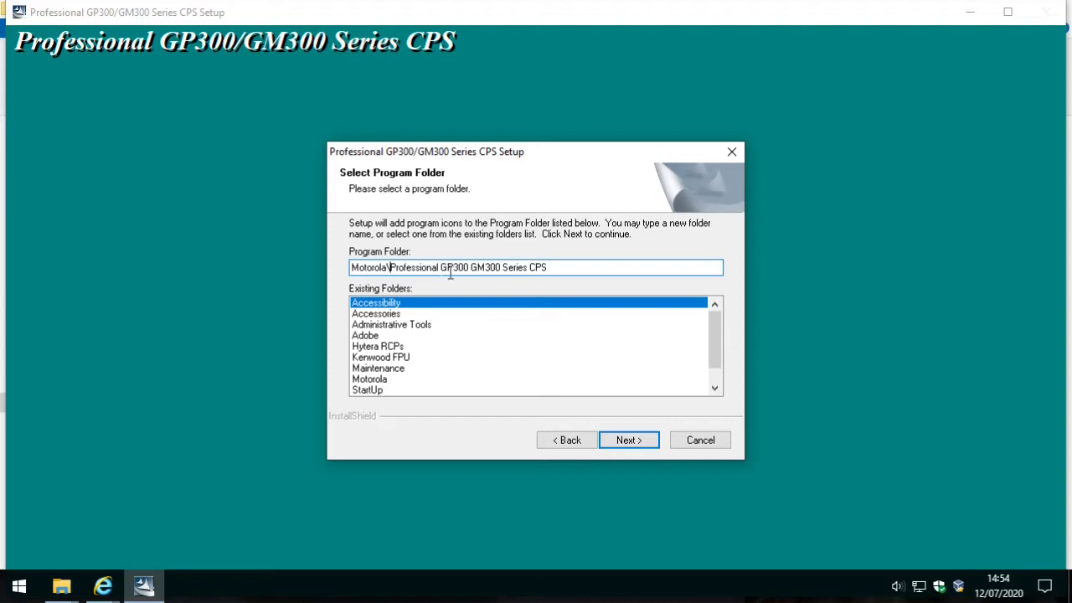
left_click_drag(390, 268, 565, 268)
left_click(565, 268)
Step: Check the existing Motorola Start menu folder, then confirm the program folder and install
left_click(19, 586)
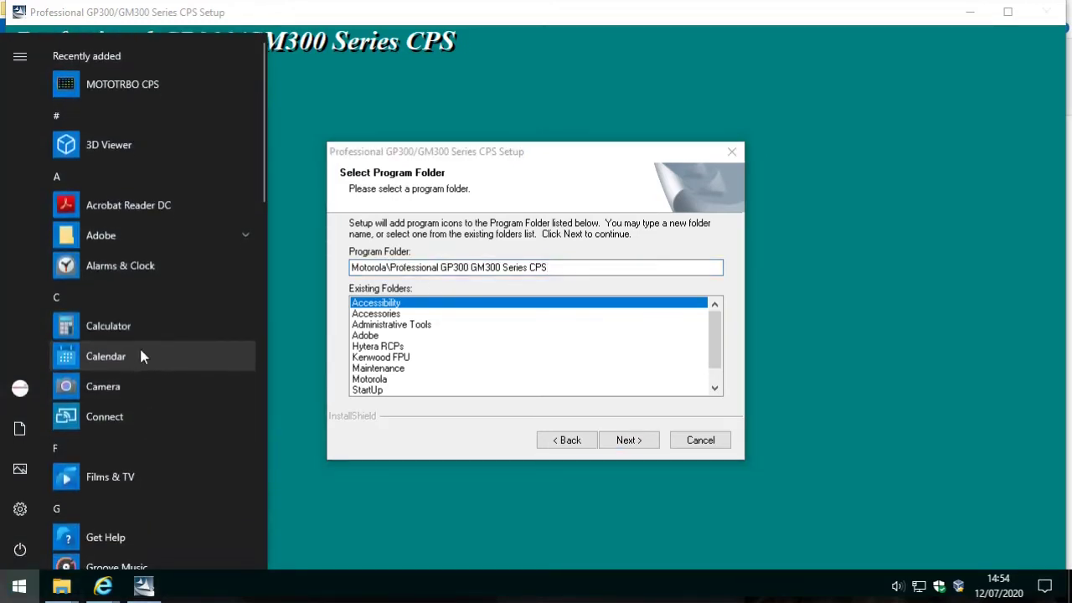
scroll(139, 335, "down", 3)
scroll(136, 289, "down", 5)
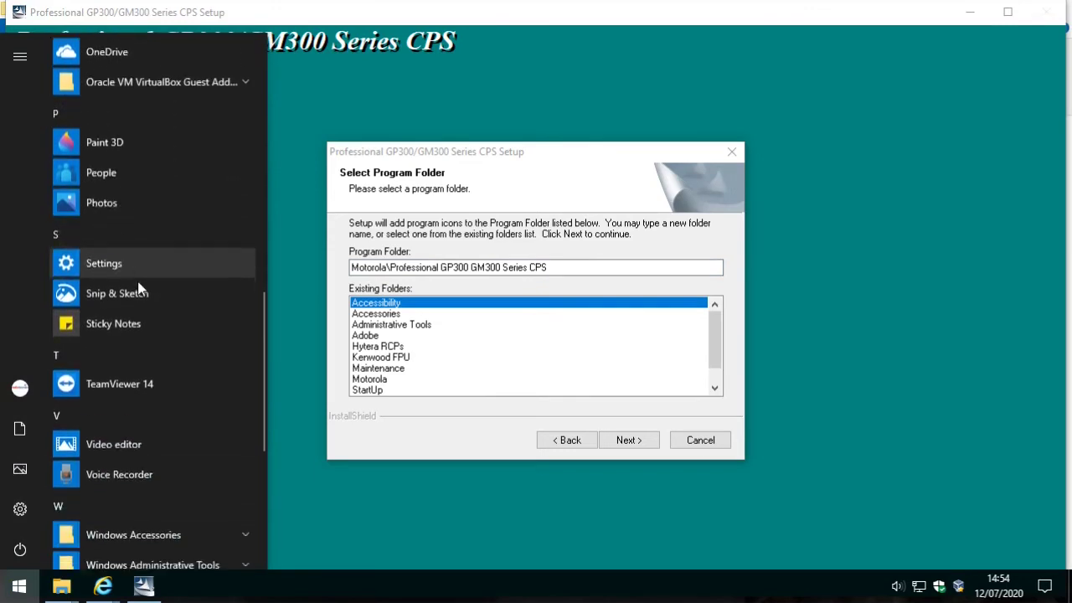
scroll(143, 284, "up", 2)
left_click(126, 276)
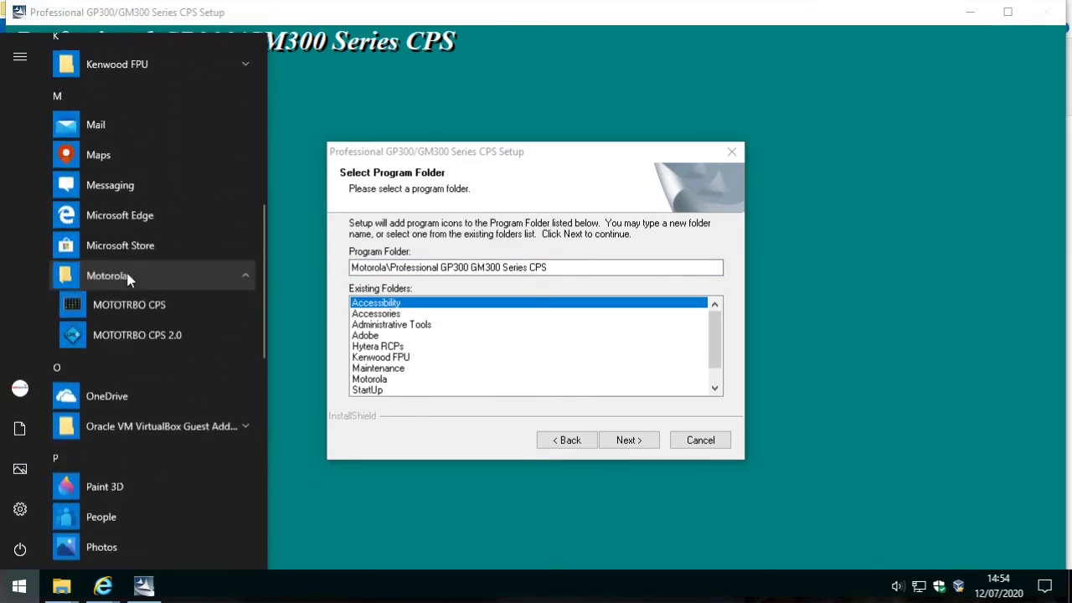
left_click(124, 279)
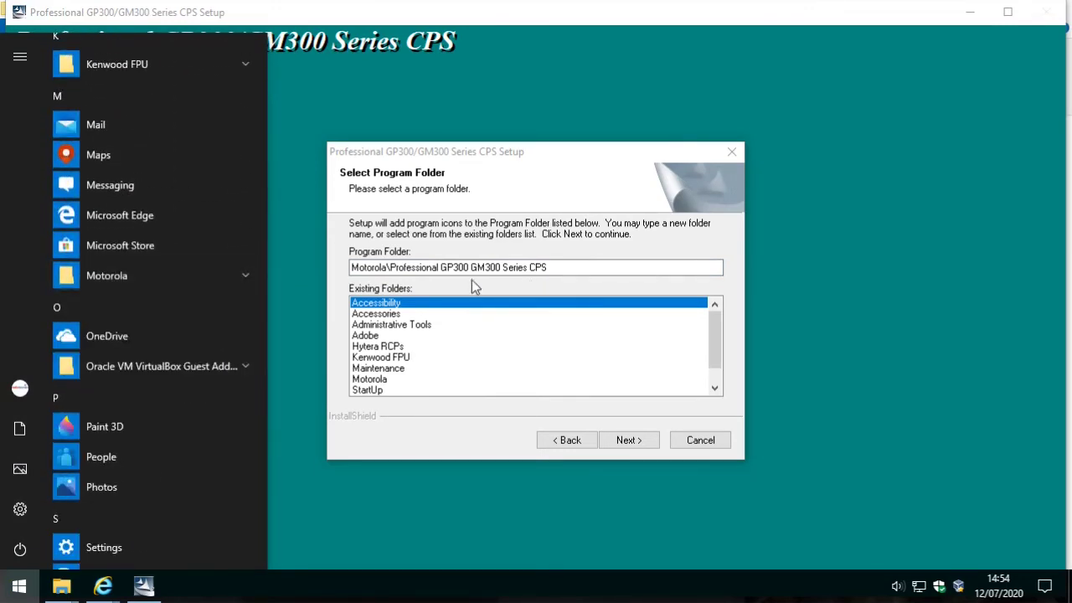
left_click(492, 266)
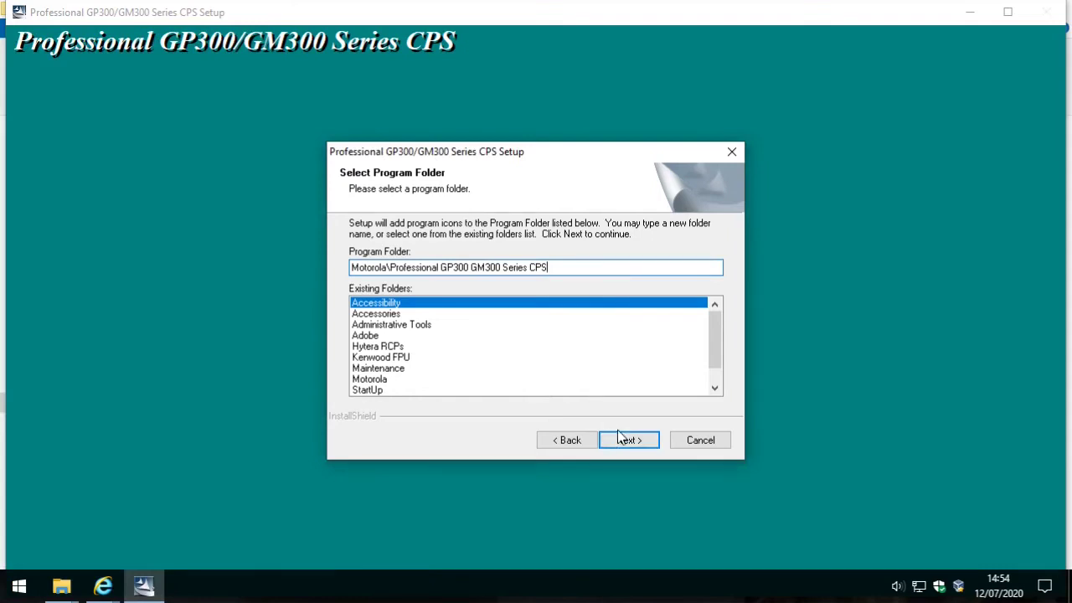
left_click(629, 441)
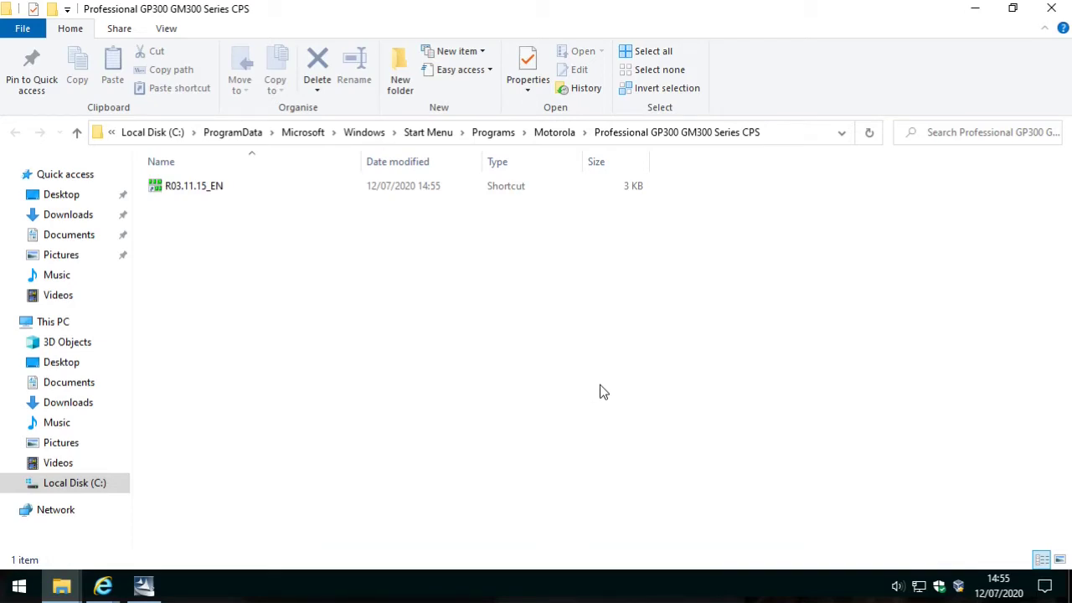
Step: Finish setup without restarting and close the Start Menu and installer folder windows
left_click(1047, 10)
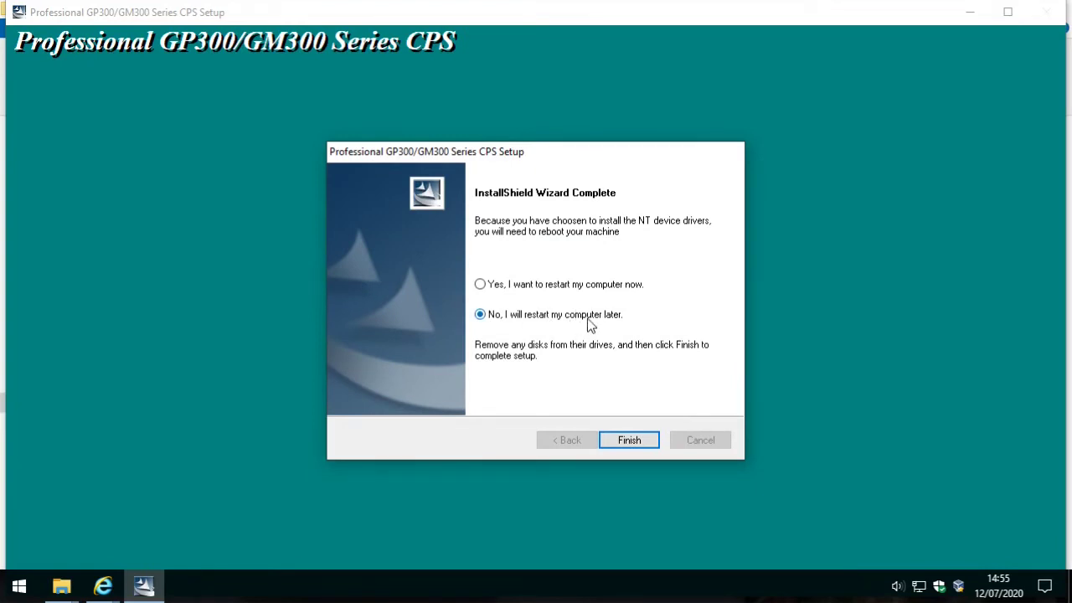
left_click(633, 438)
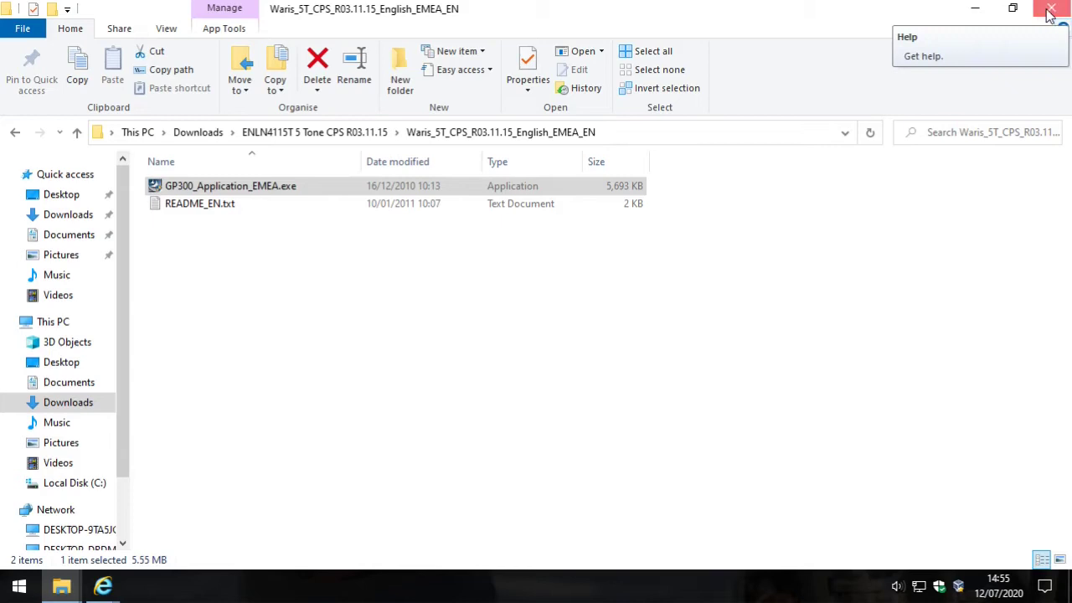
left_click(1050, 12)
left_click(1050, 10)
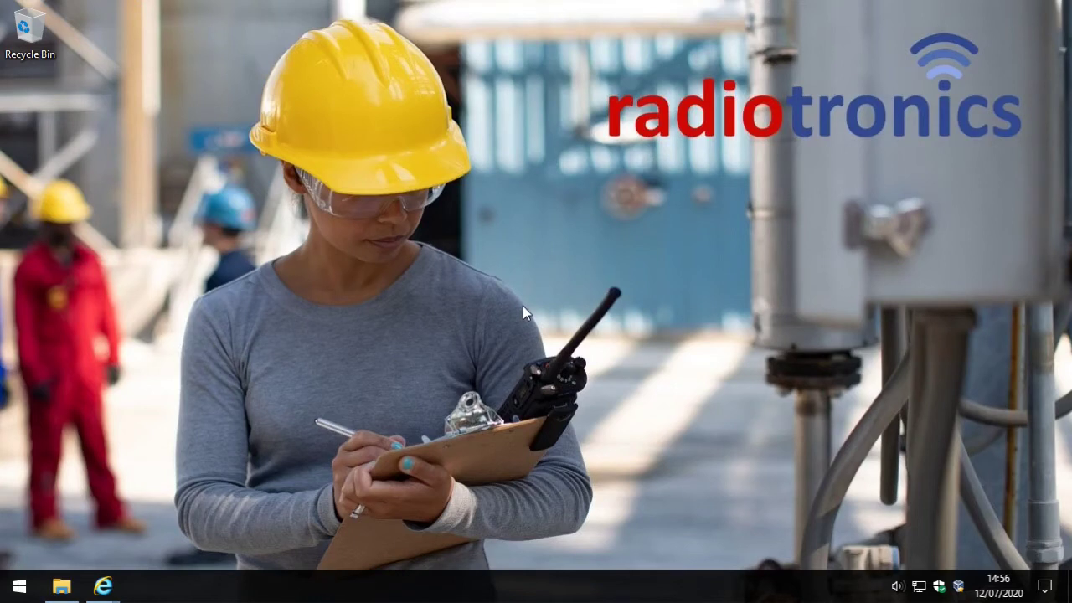
Step: Launch R03.11.15_EN from the Motorola group in the Start menu
left_click(17, 588)
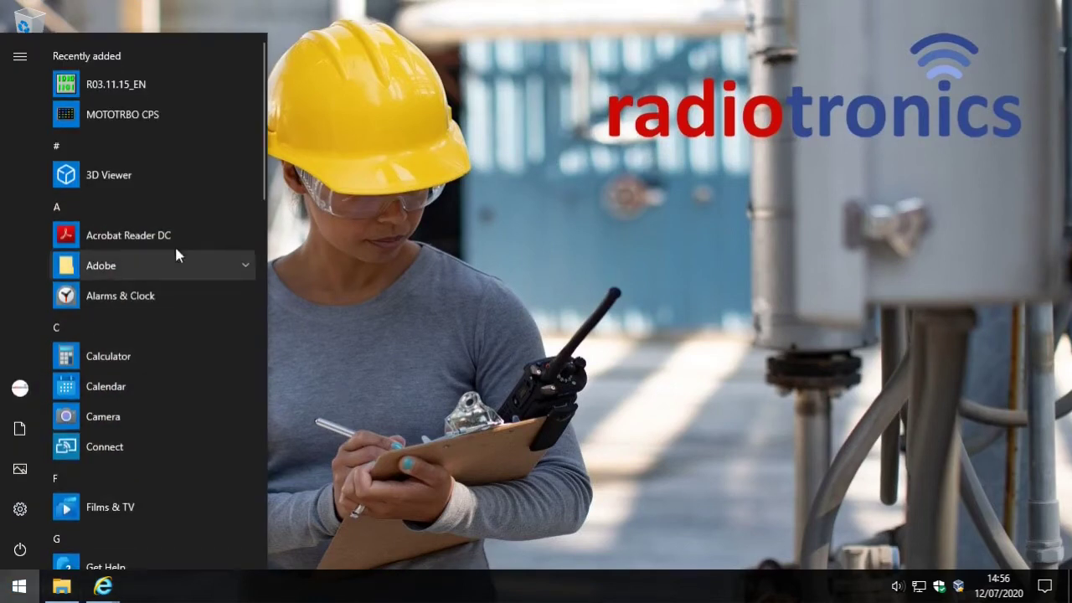
scroll(168, 268, "down", 7)
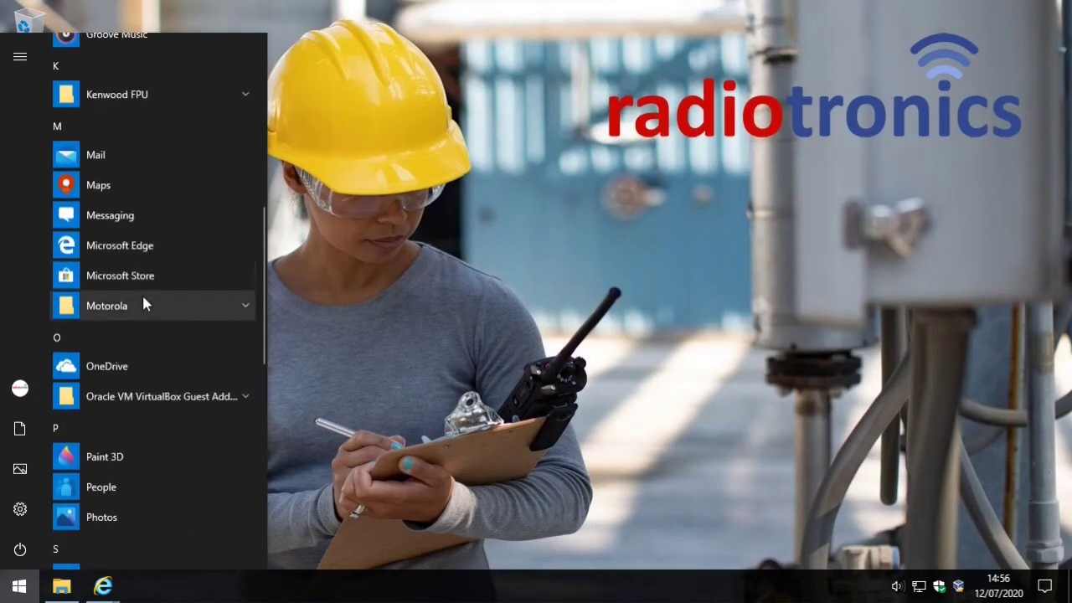
left_click(143, 299)
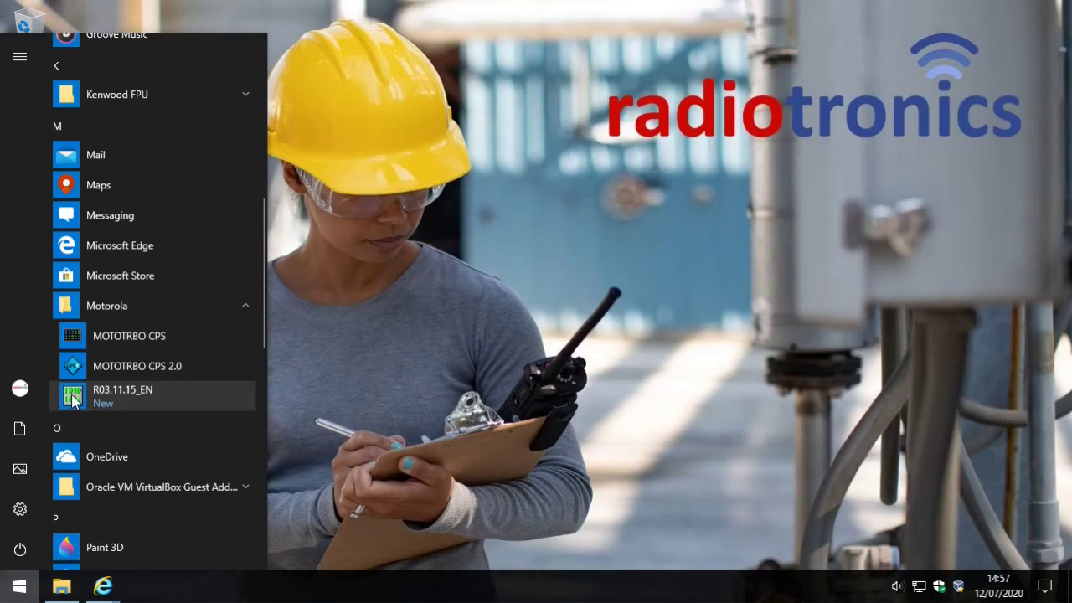
left_click(130, 397)
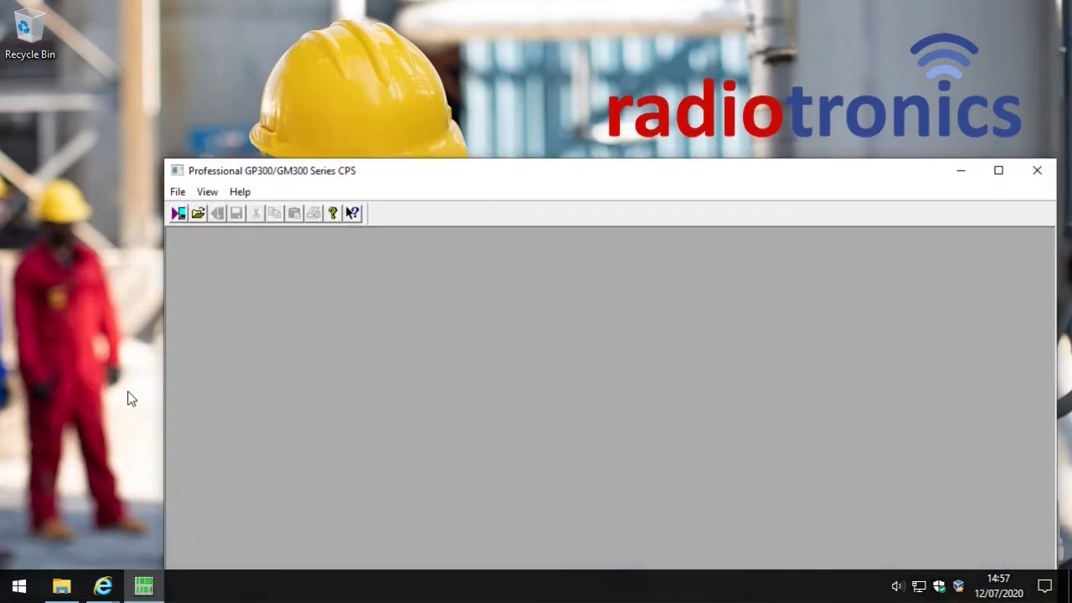
Step: Move and maximize the Professional GP300/GM300 Series CPS window to full screen
left_click_drag(896, 181, 823, 43)
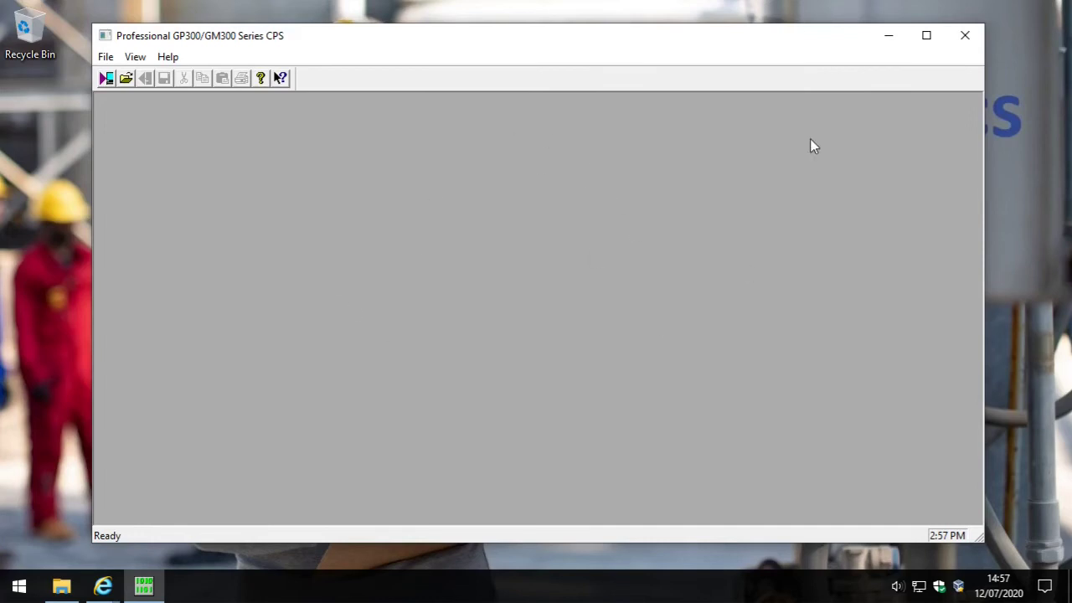
left_click(927, 36)
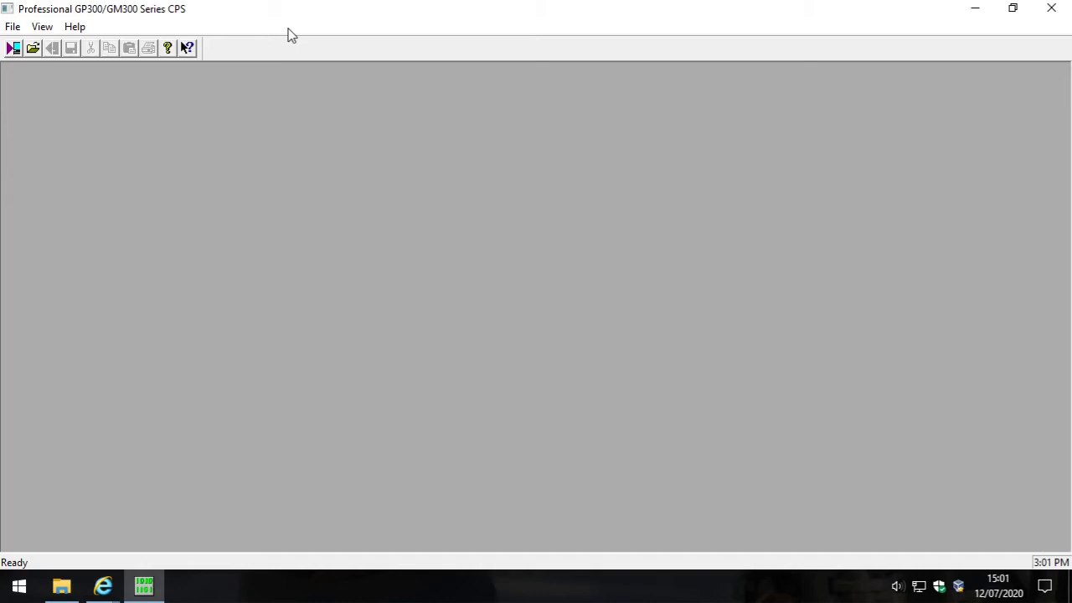
left_click(14, 27)
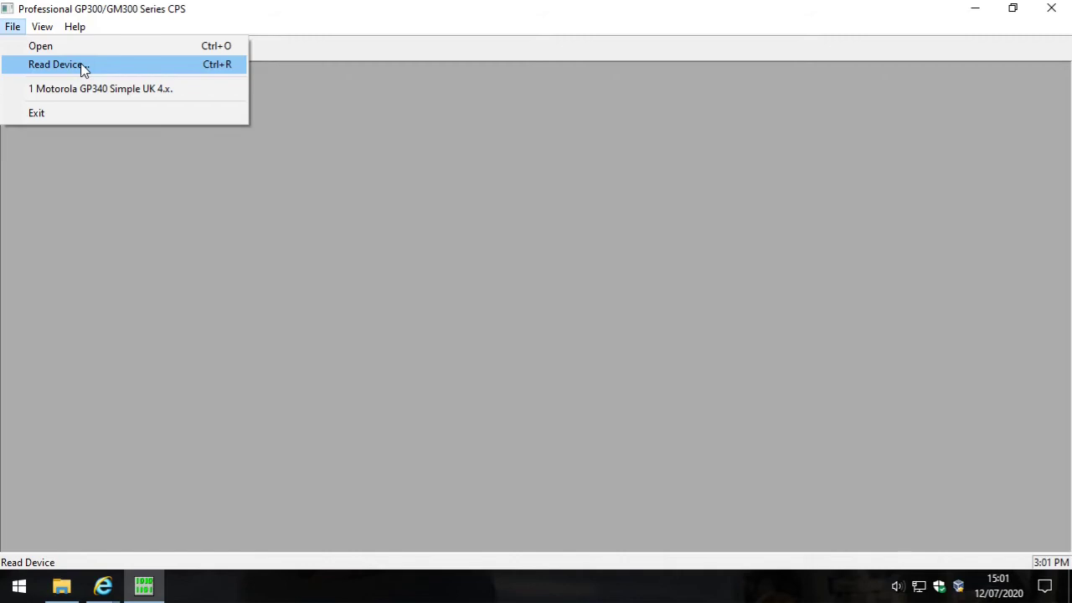
Step: Select Motorola GP340 Simple UK 4.x.cpg from Documents in the Open dialog
left_click(22, 29)
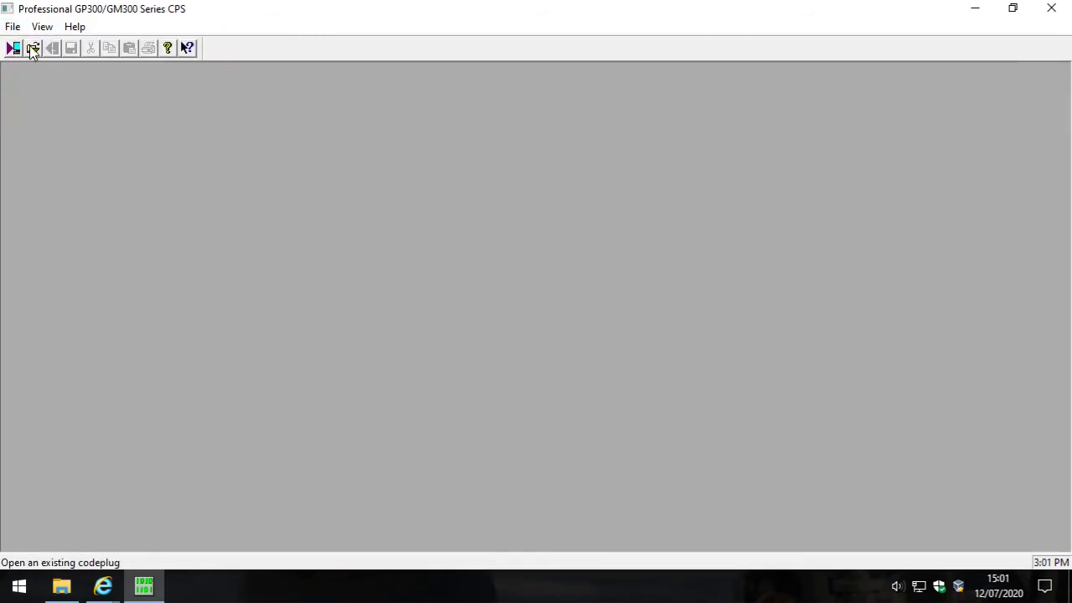
left_click(33, 48)
left_click(426, 182)
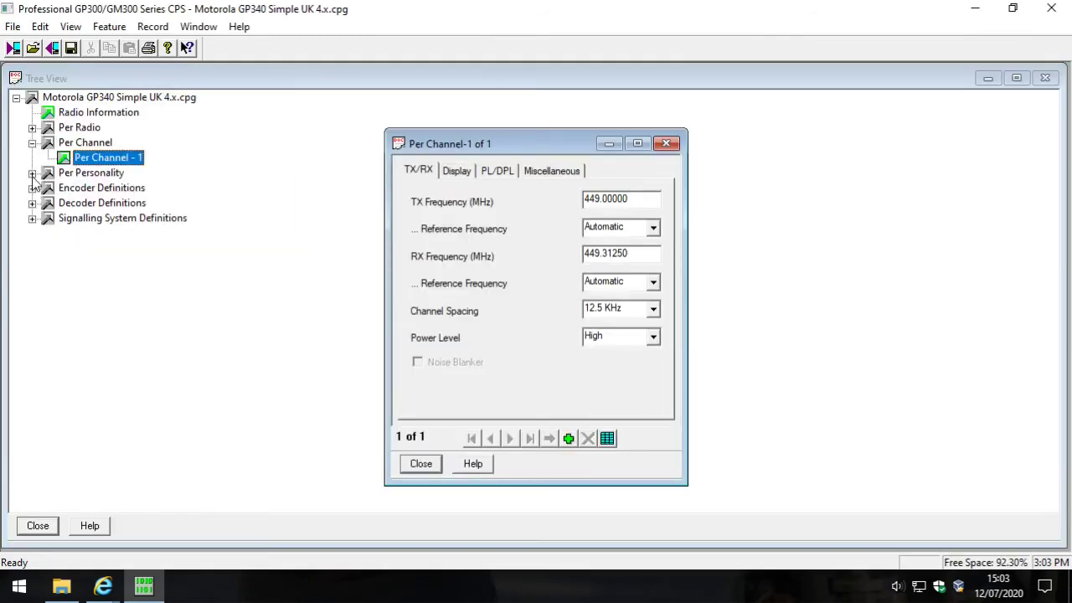
Step: Open the GP340 codeplug and bring up the Per Channel settings for channel 1
left_click(32, 173)
double_click(113, 187)
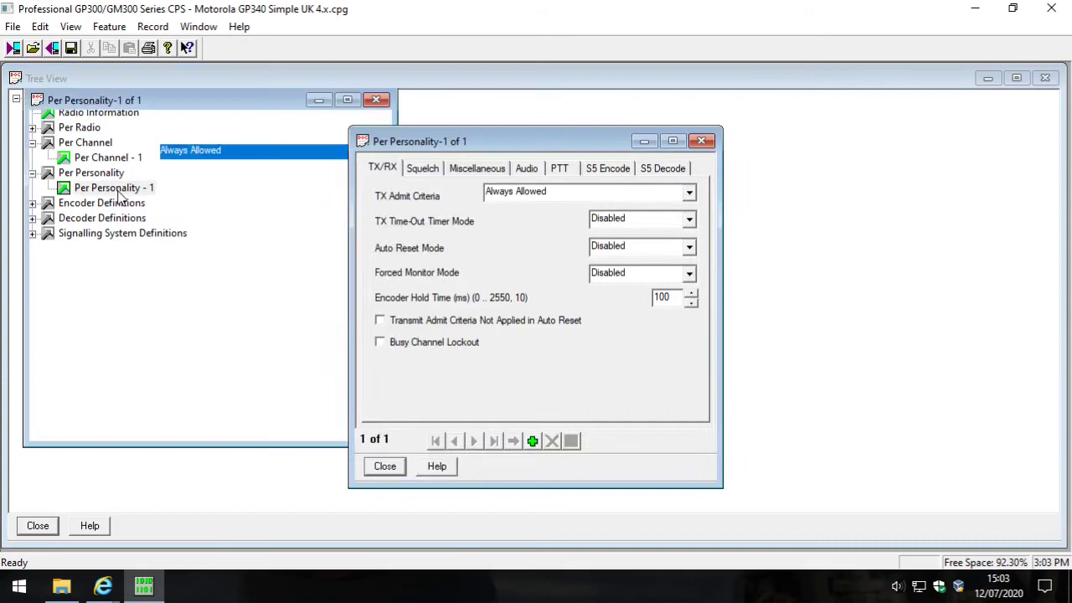
double_click(127, 159)
left_click_drag(514, 149, 428, 135)
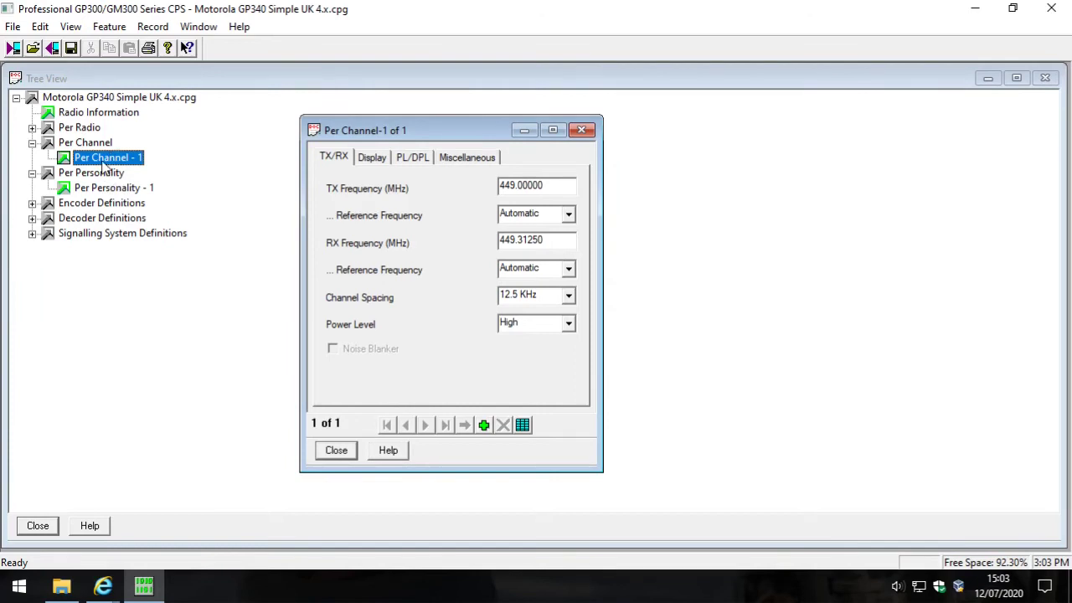
Step: Set channel 1 TX and RX frequencies to 449.31250 MHz
left_click(459, 187)
key("shift+Home")
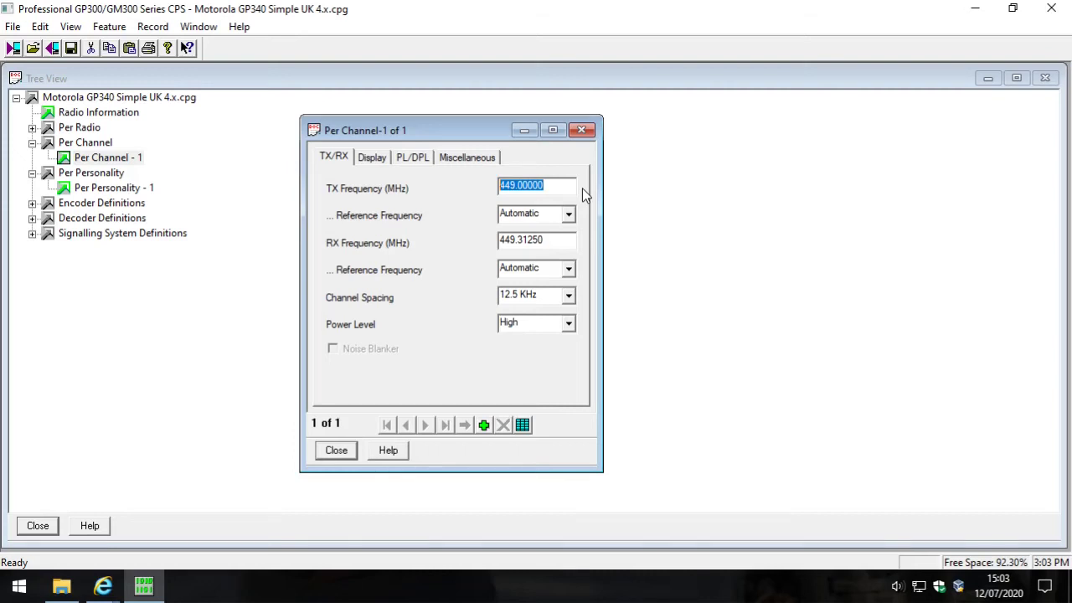
type("449.")
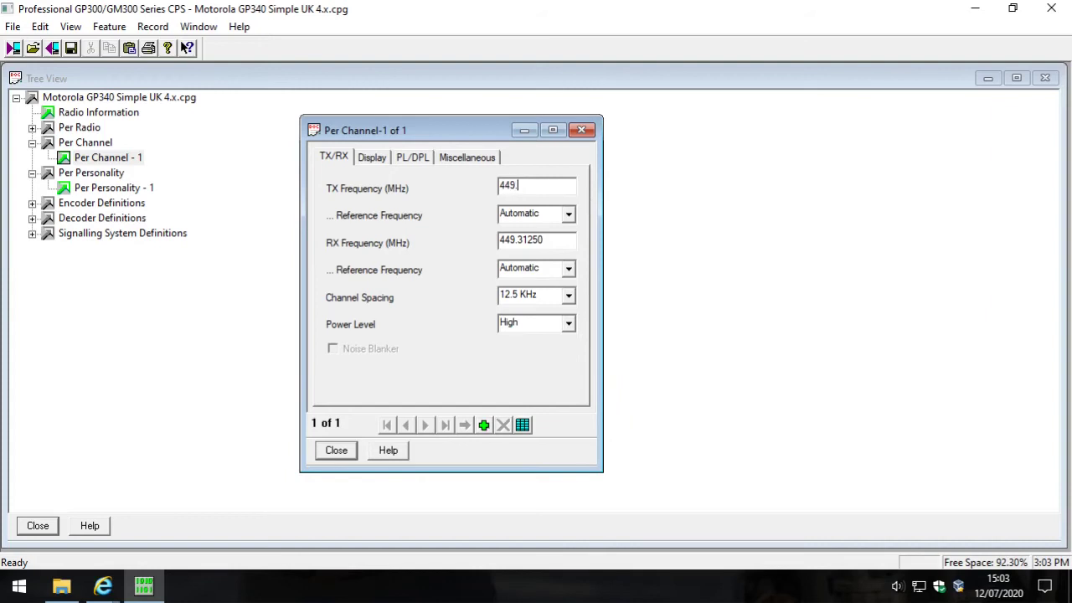
type("31250")
left_click(566, 244)
type("449.3125")
Step: Keep 12.5 KHz channel spacing and High power level for channel 1
left_click(569, 298)
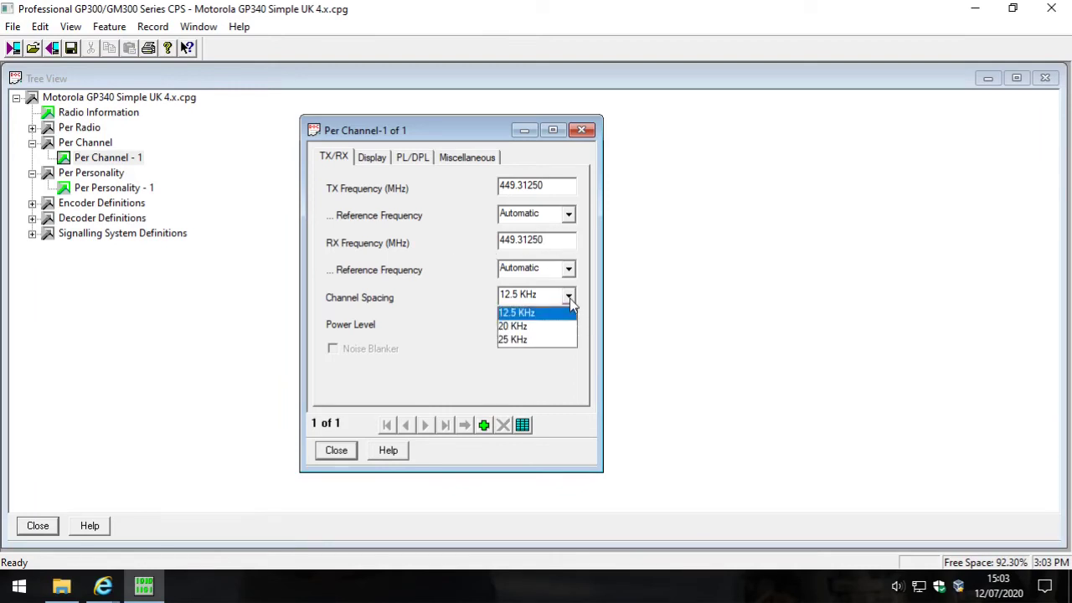
left_click(527, 312)
left_click(570, 325)
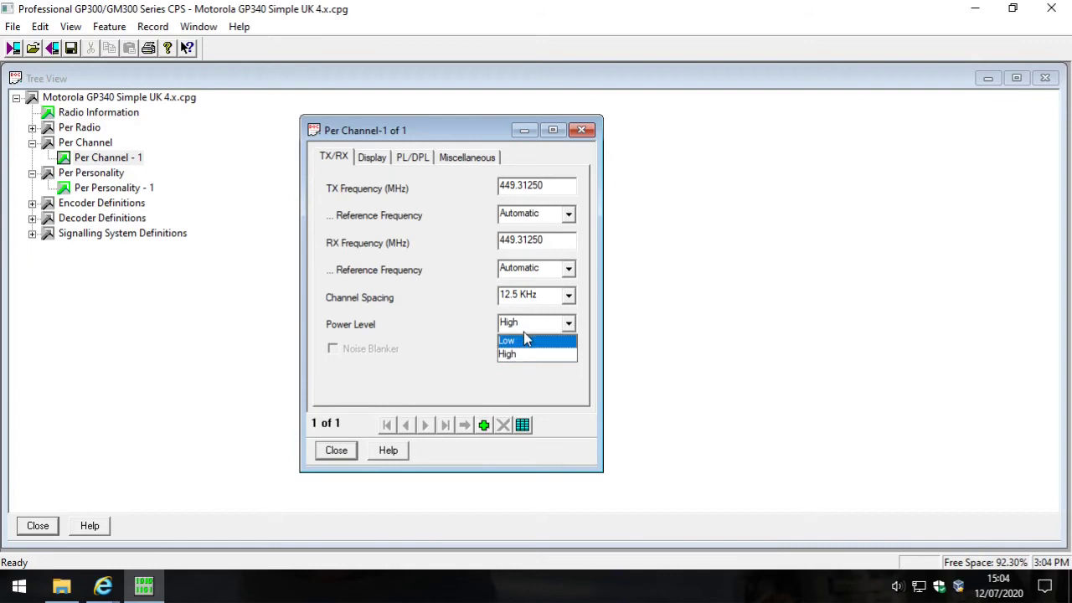
left_click(521, 354)
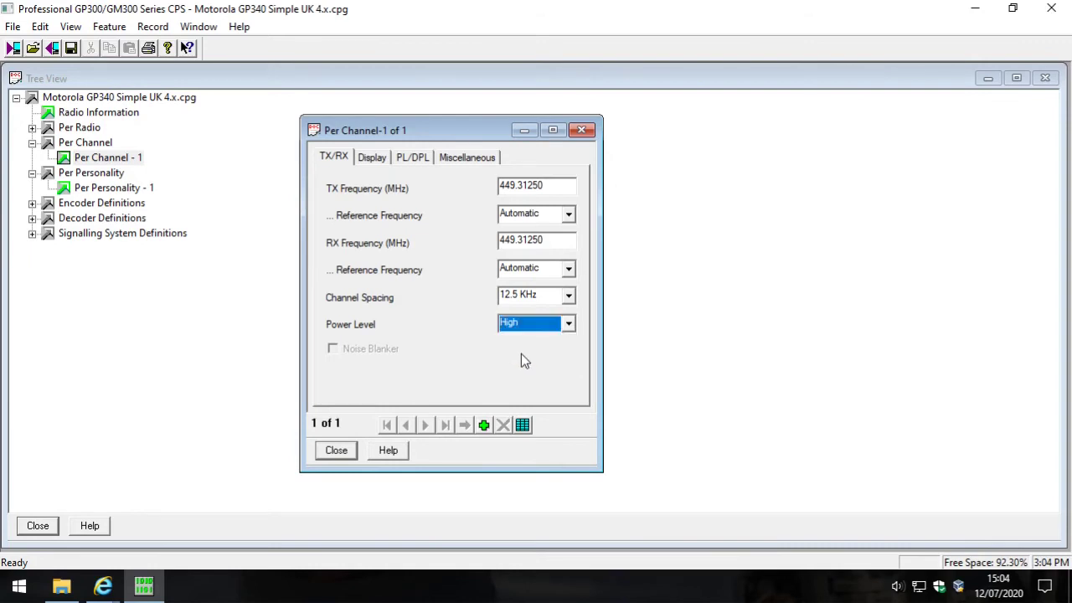
left_click(569, 325)
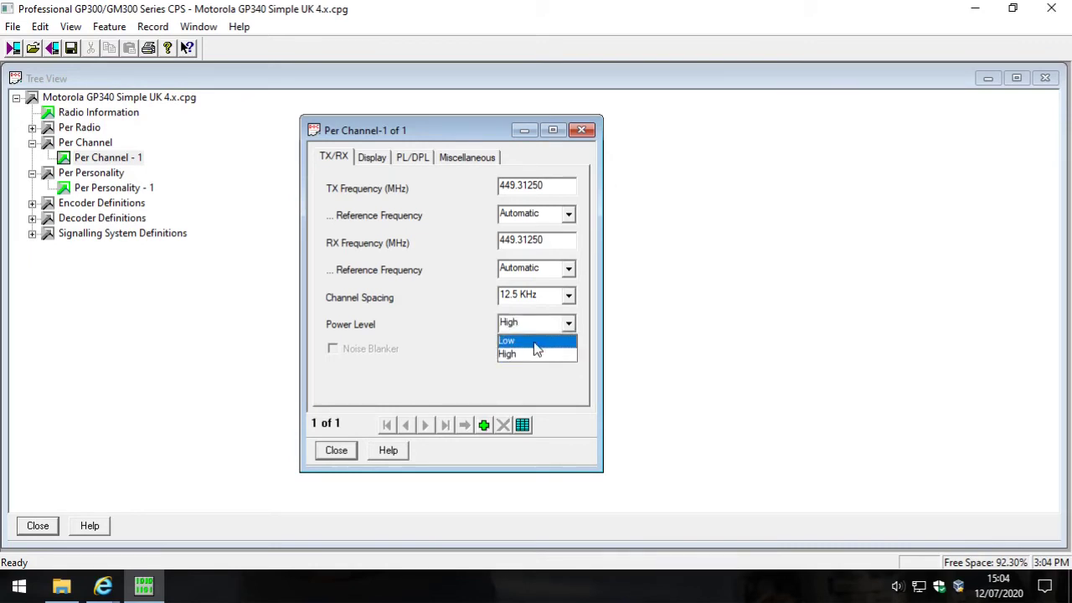
left_click(531, 354)
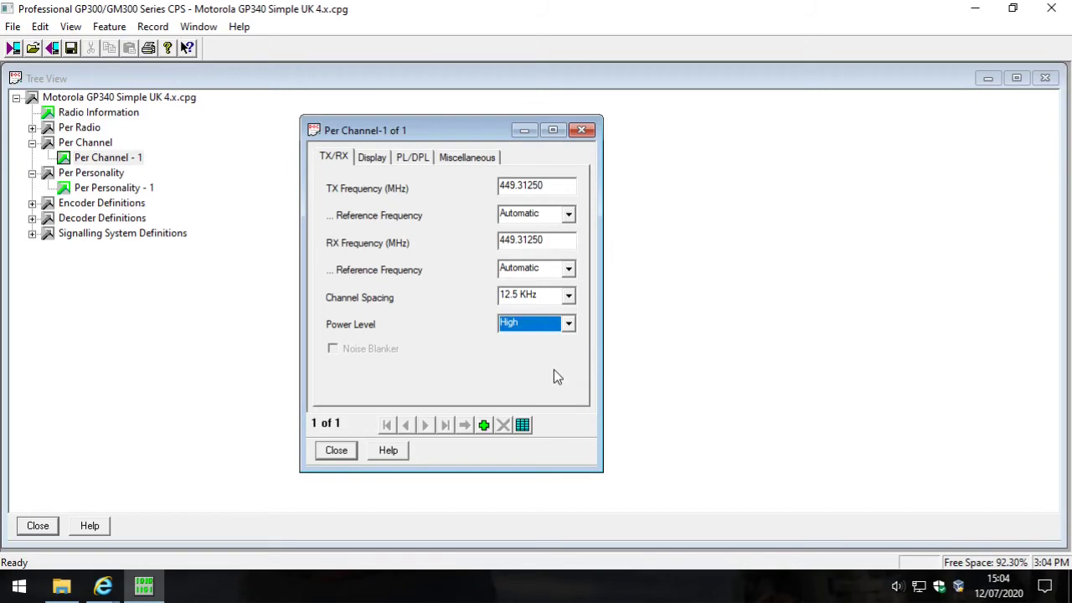
left_click(382, 161)
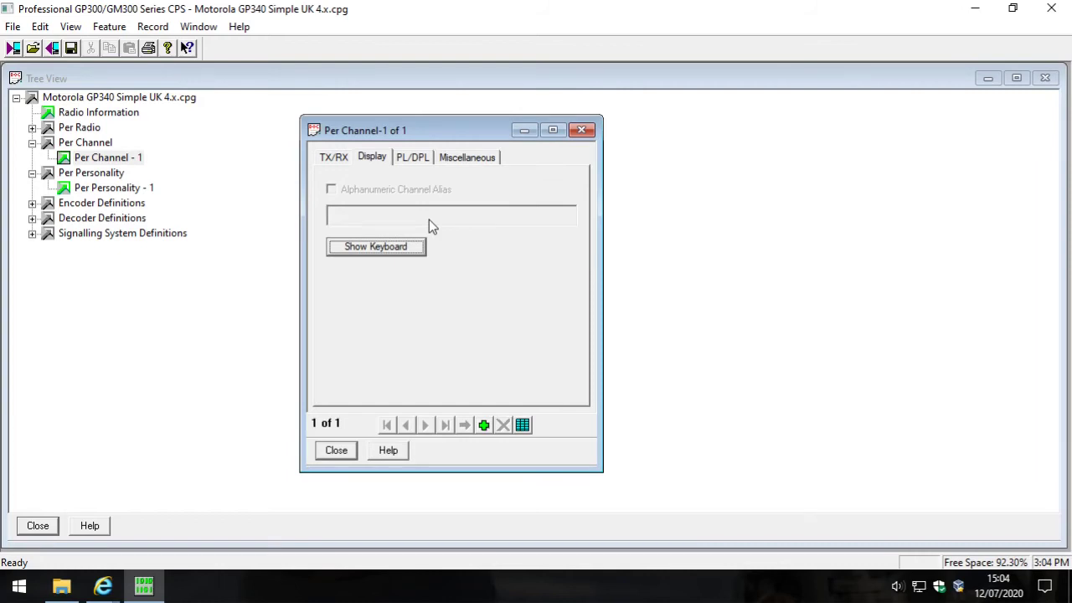
Step: Bring the radiotronics GP340 product page back up in Internet Explorer
mouse_move(103, 586)
left_click(89, 538)
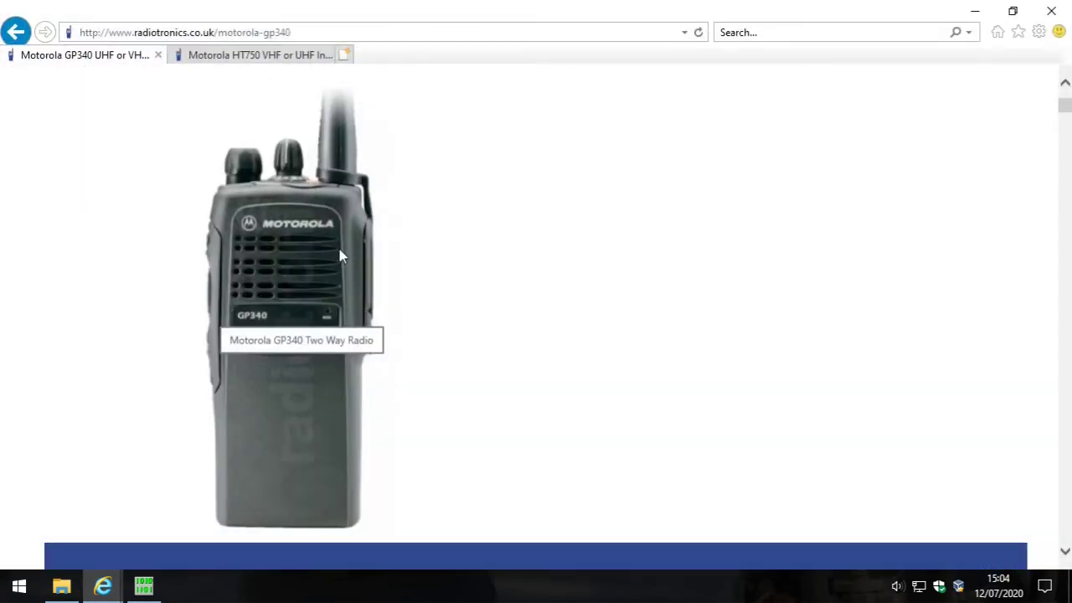
left_click(144, 586)
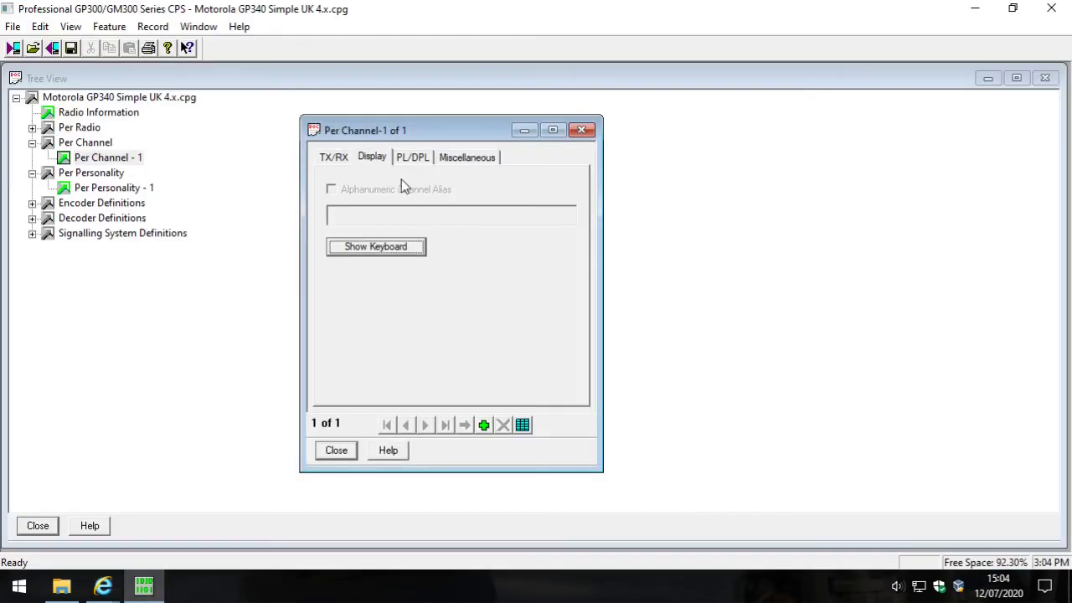
mouse_move(103, 586)
left_click(83, 513)
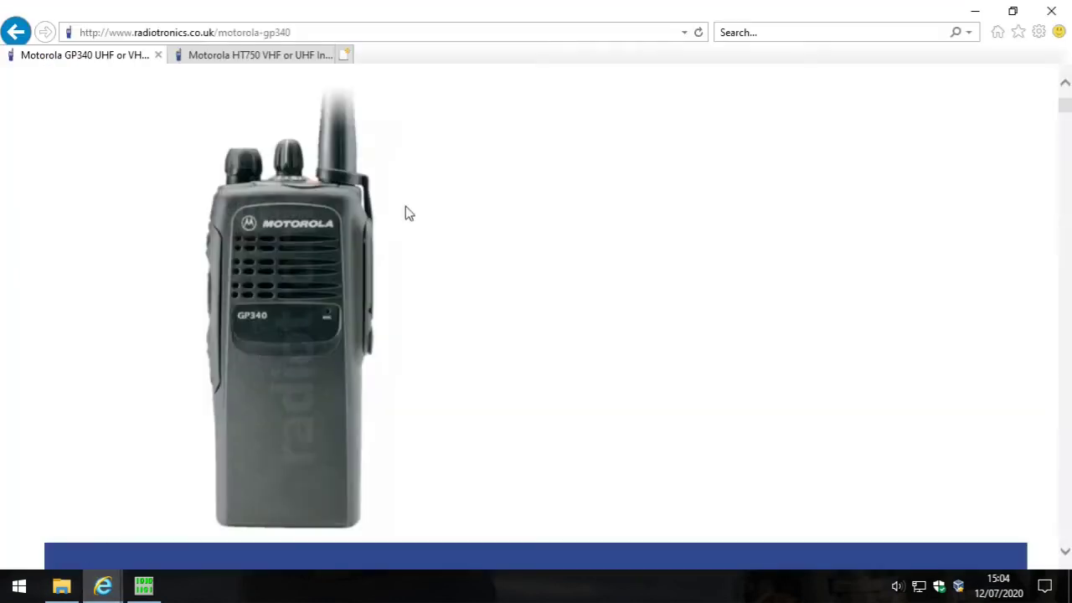
scroll(833, 261, "up", 3)
Step: Search the radiotronics site for GP360, then return to CPS
left_click(904, 222)
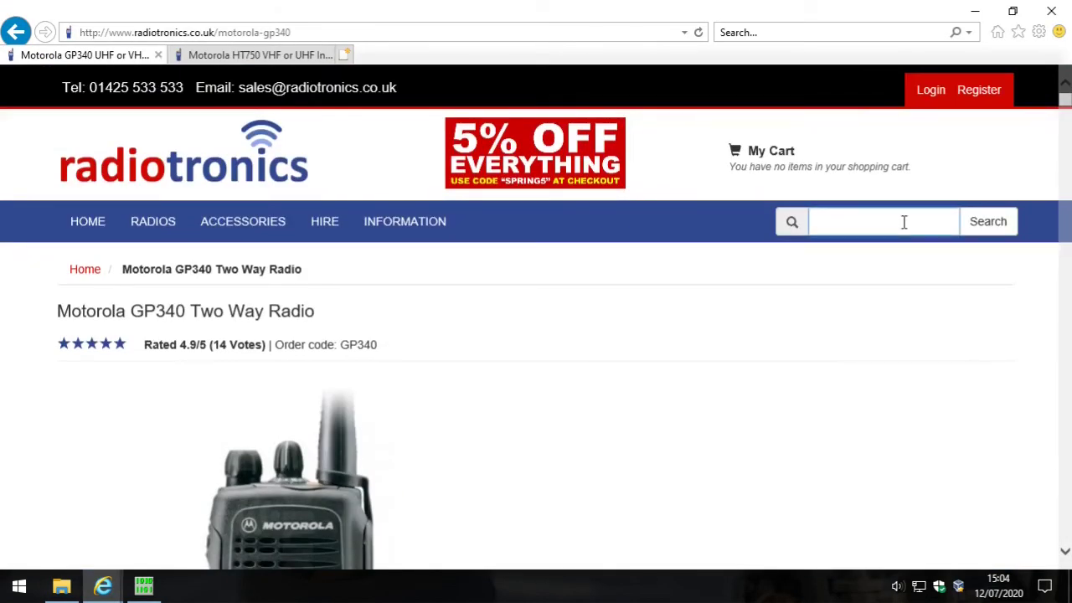
type("GCP")
key("BackSpace")
key("BackSpace")
type("P")
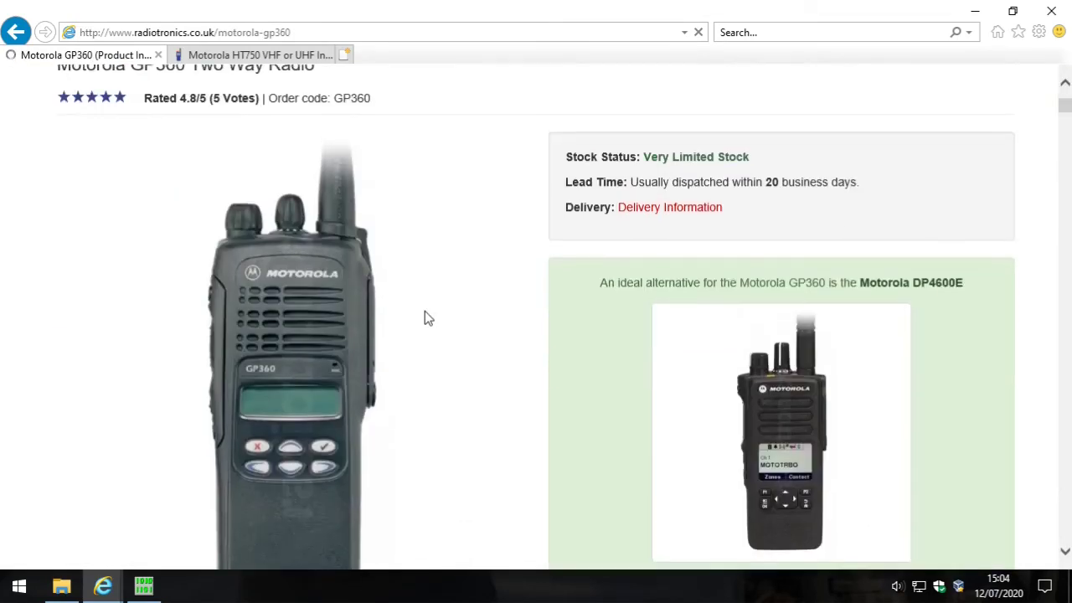
left_click(158, 593)
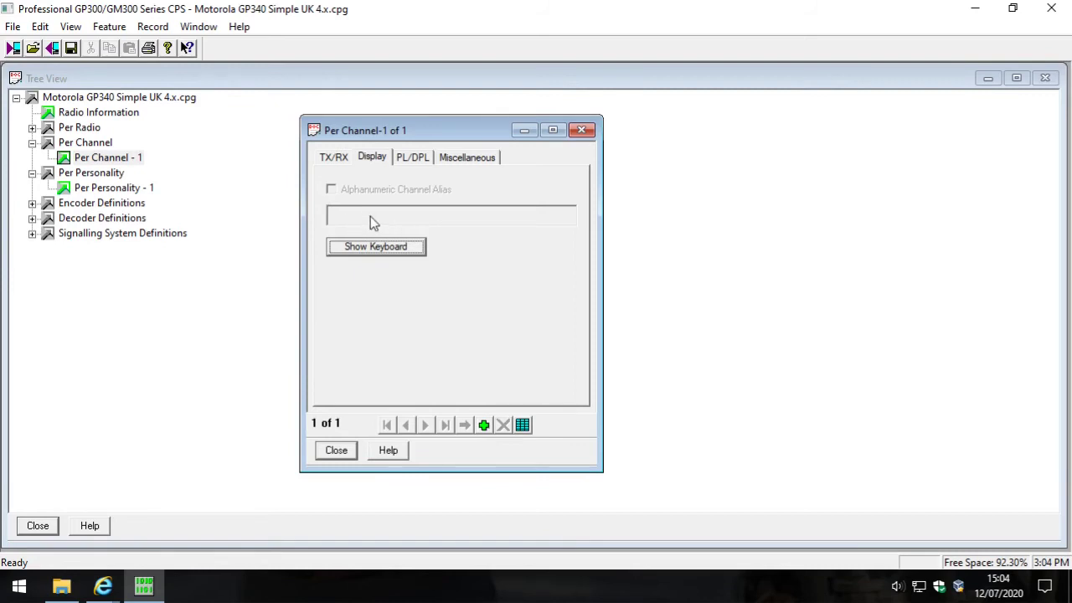
Step: Open the Motorola GP360 page, then go back to the CPS channel settings
mouse_move(103, 587)
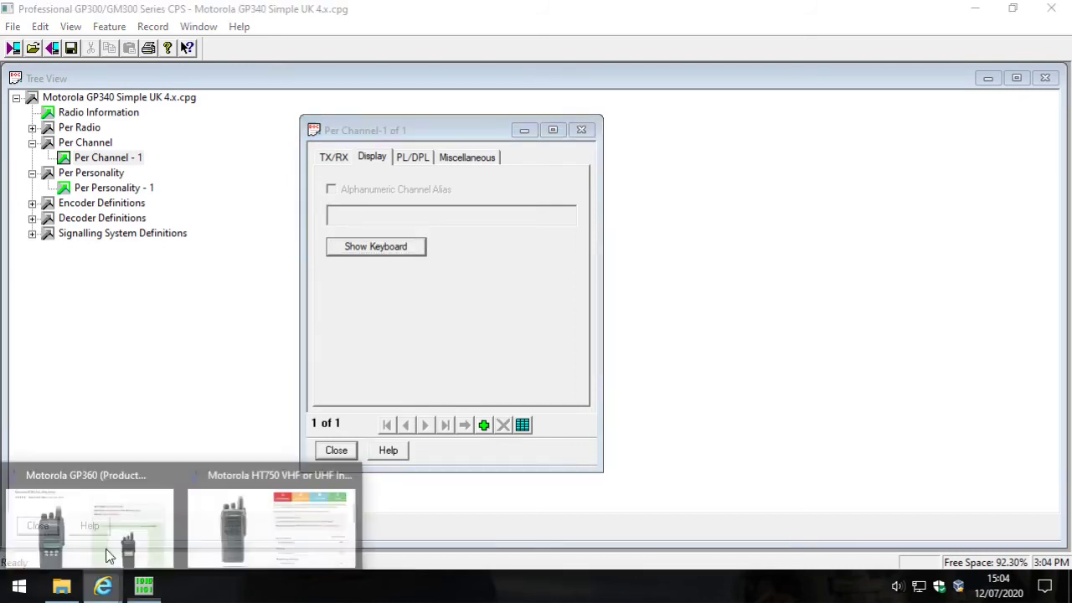
left_click(127, 477)
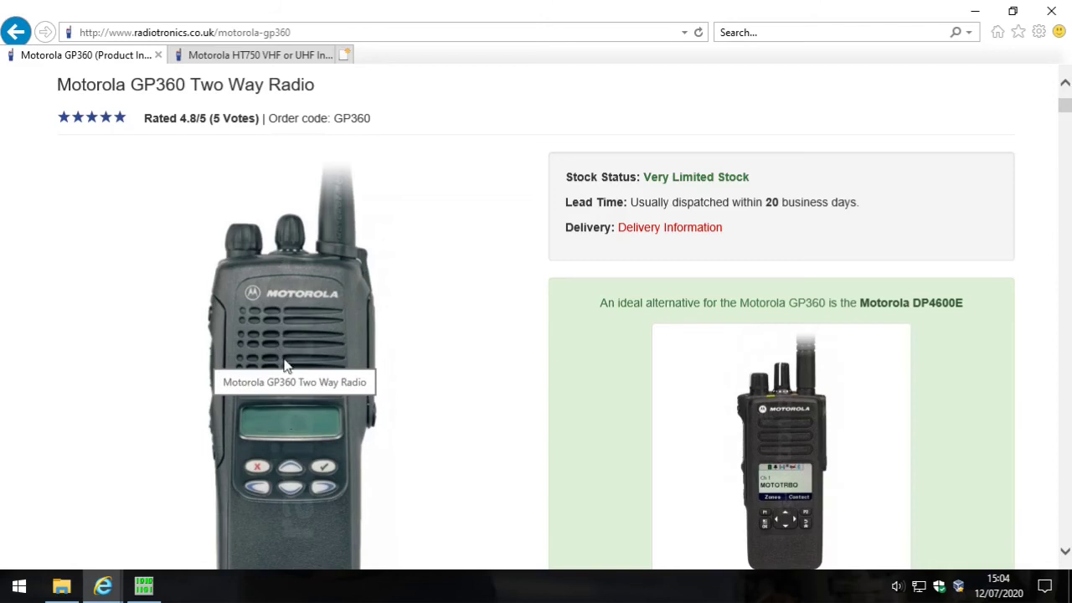
left_click(143, 589)
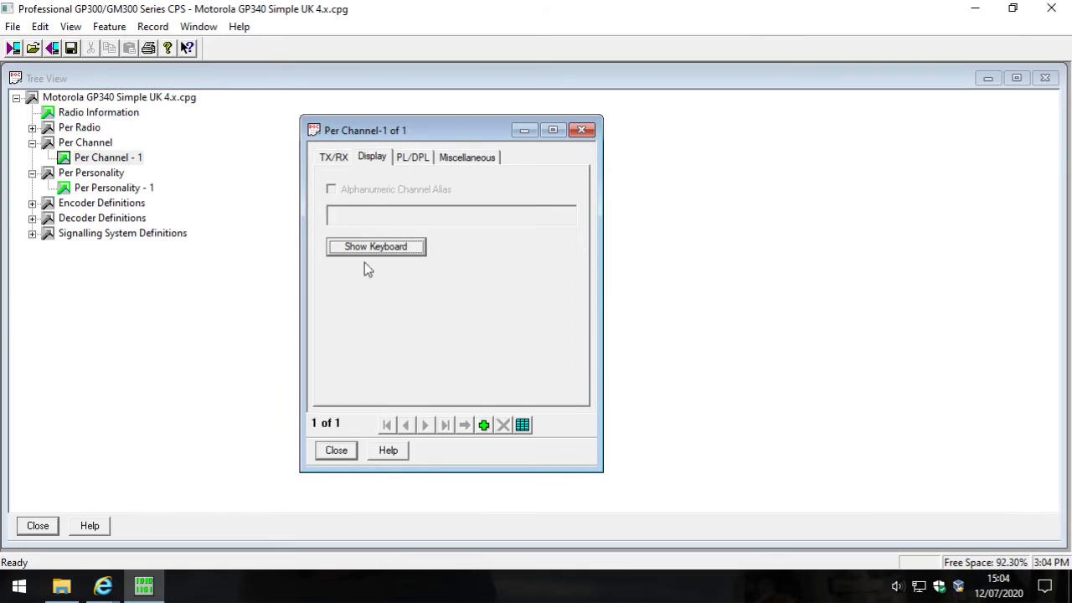
Step: Set encode and decode PL Type to PL with XZ / 67.0 Hz codes, then show Miscellaneous
left_click(414, 160)
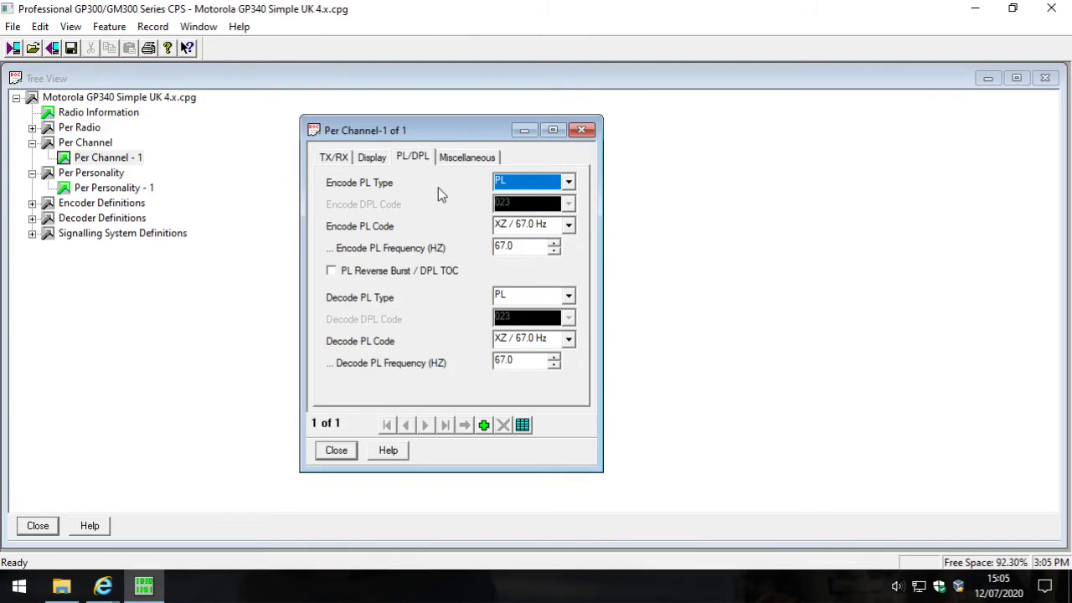
left_click(572, 184)
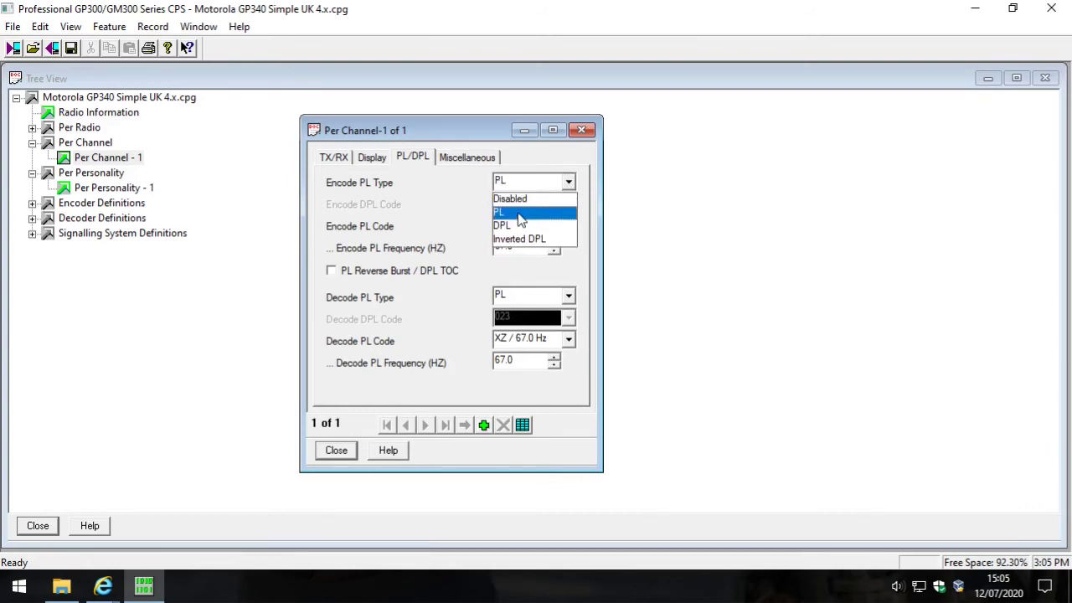
left_click(521, 216)
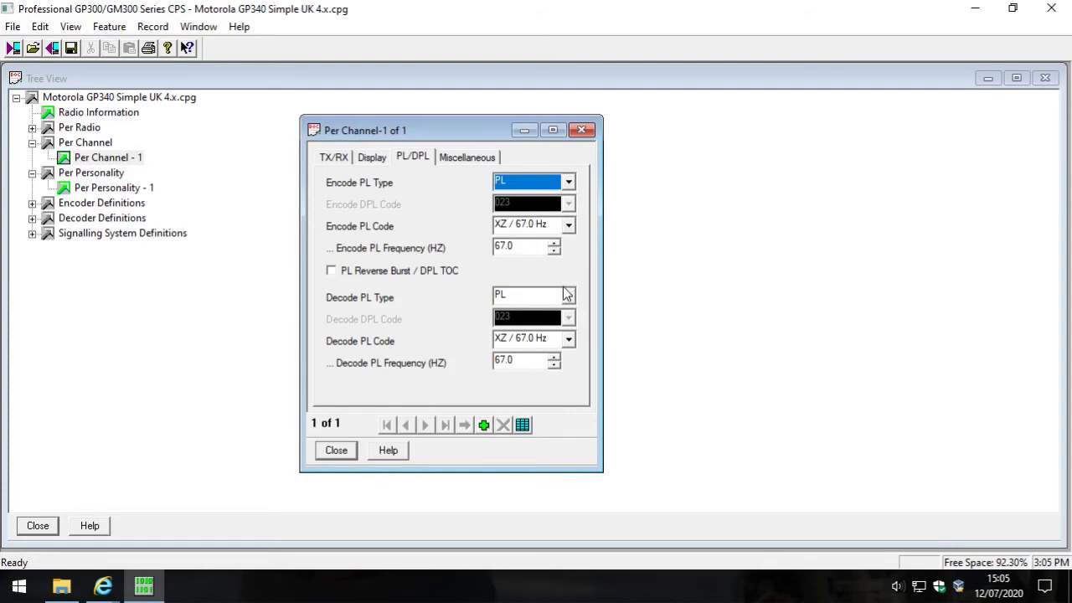
left_click(567, 295)
left_click(553, 328)
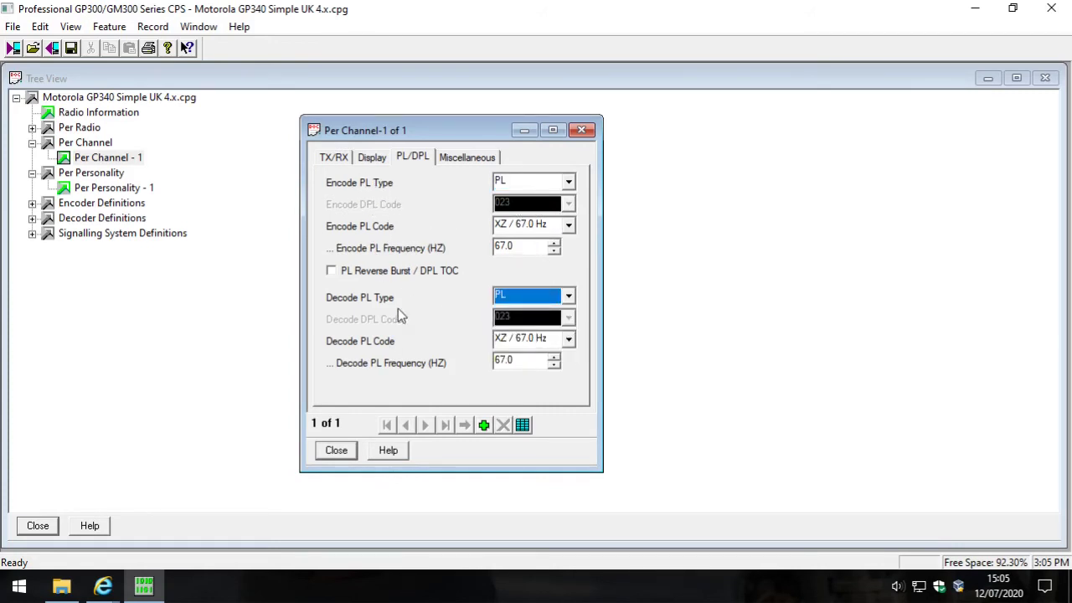
left_click(569, 339)
left_click(569, 359)
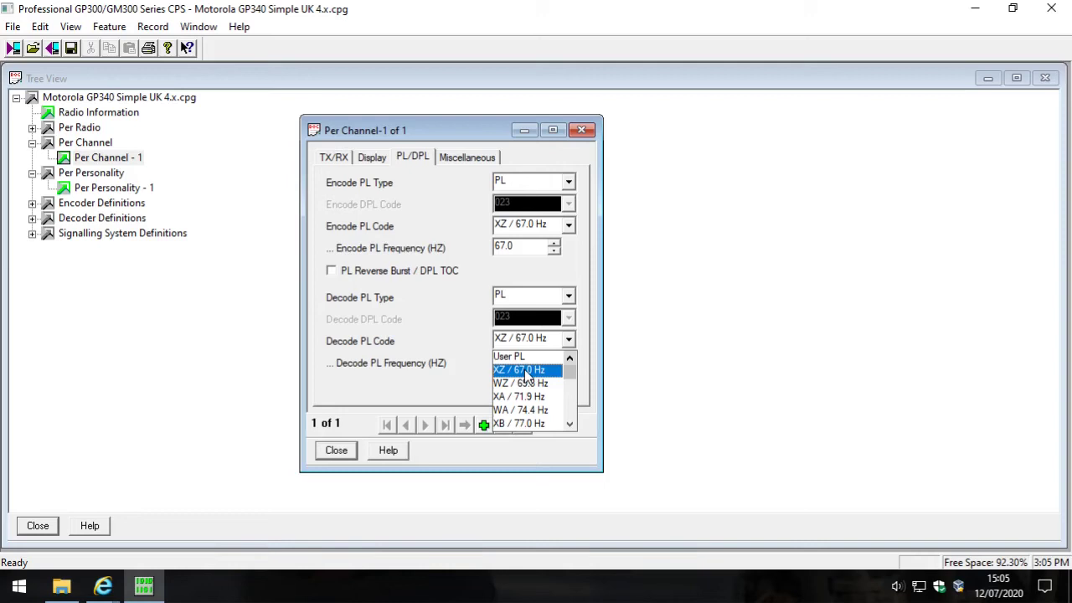
left_click(526, 370)
left_click(569, 225)
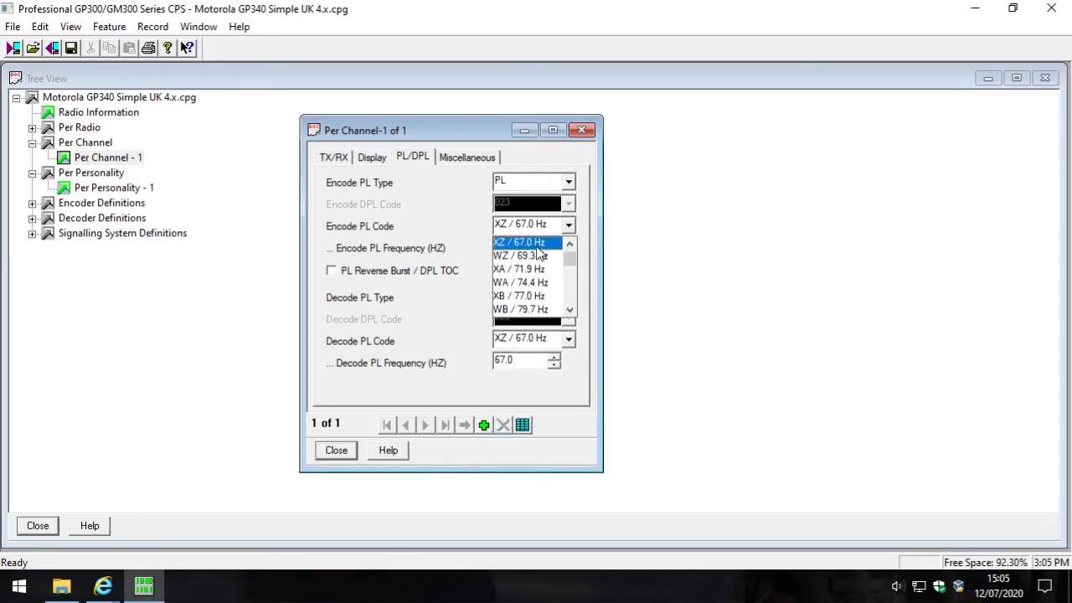
left_click(577, 249)
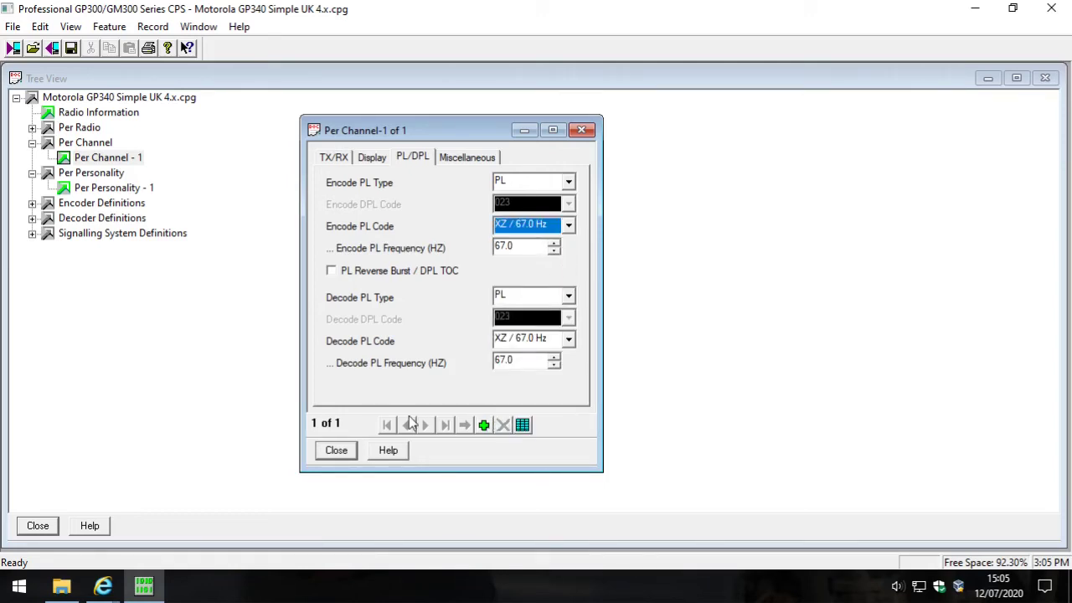
left_click(467, 157)
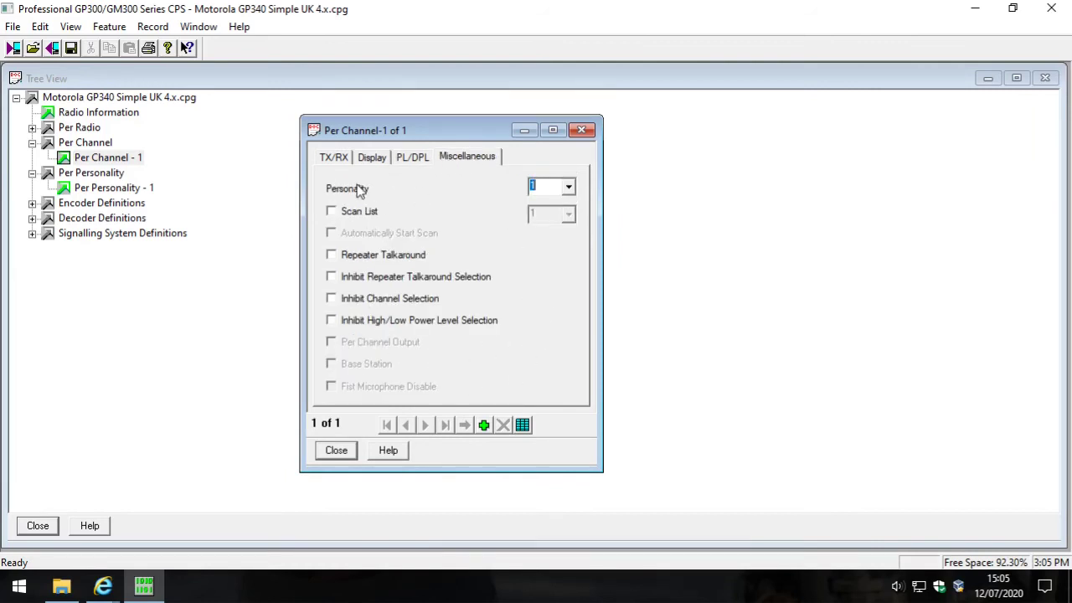
left_click(424, 157)
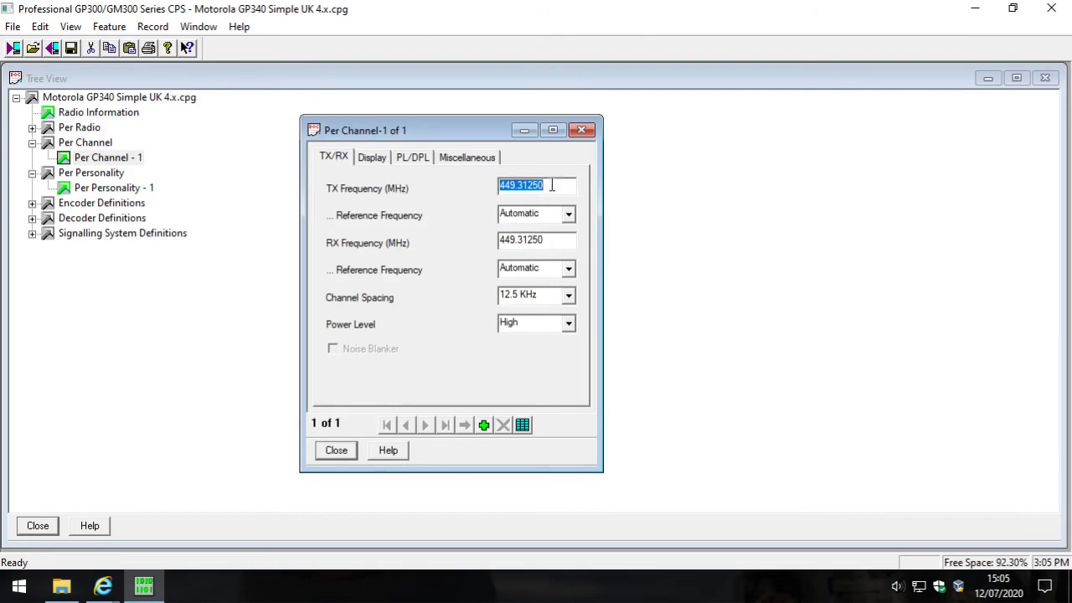
left_click_drag(550, 185, 475, 191)
left_click_drag(554, 242, 474, 242)
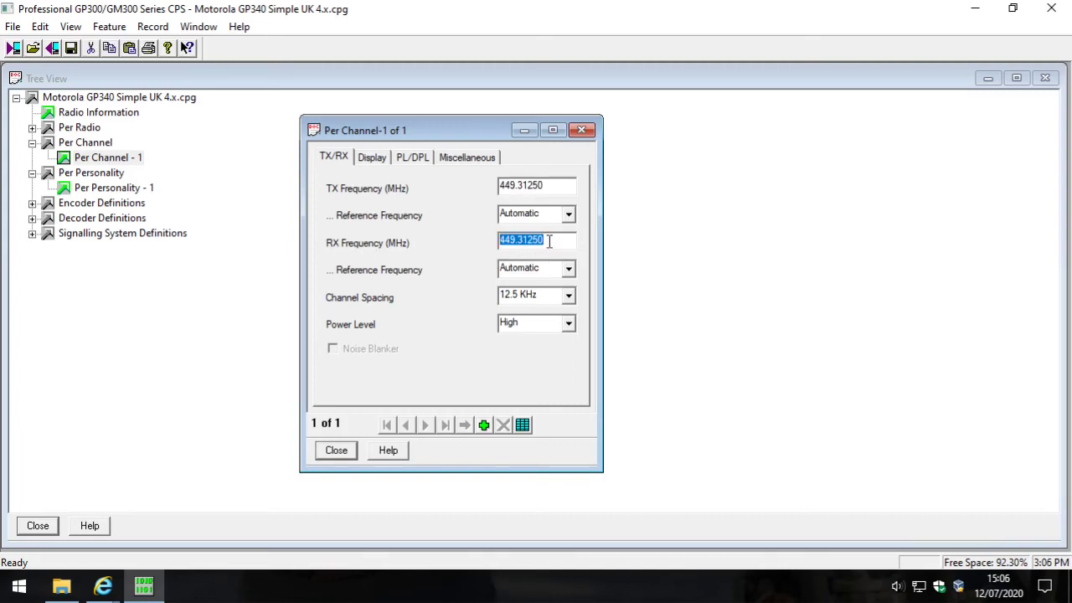
left_click_drag(553, 242, 501, 239)
left_click_drag(554, 184, 506, 184)
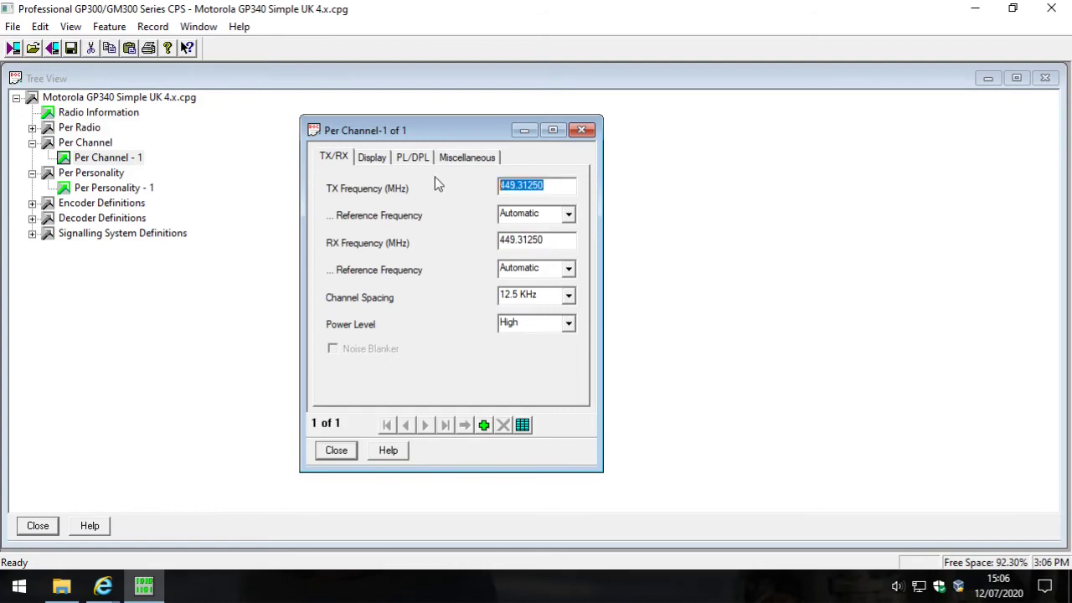
left_click_drag(557, 242, 434, 239)
left_click(557, 245)
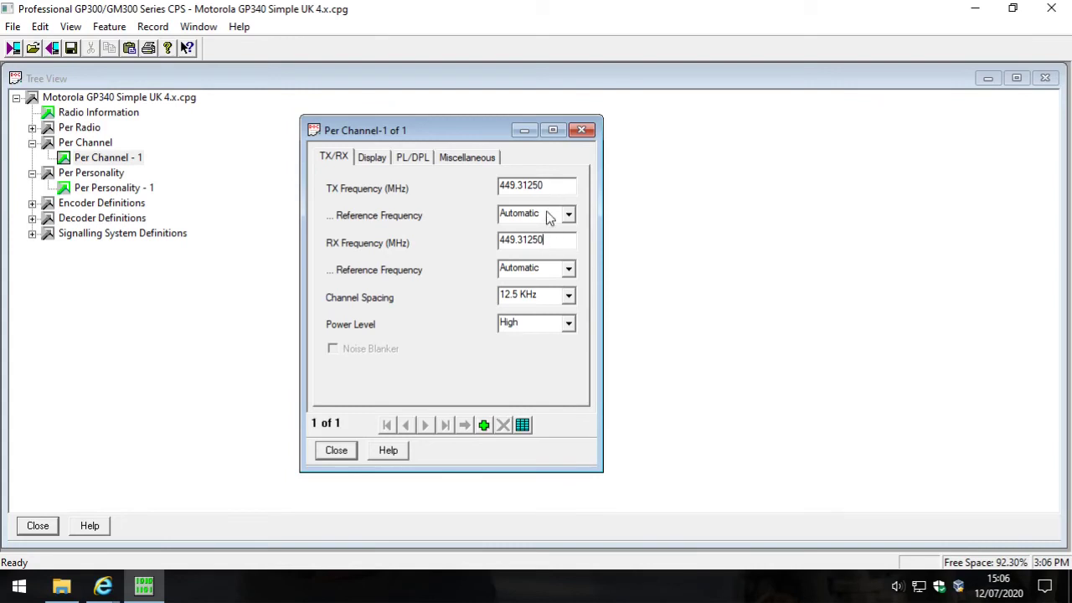
left_click(408, 158)
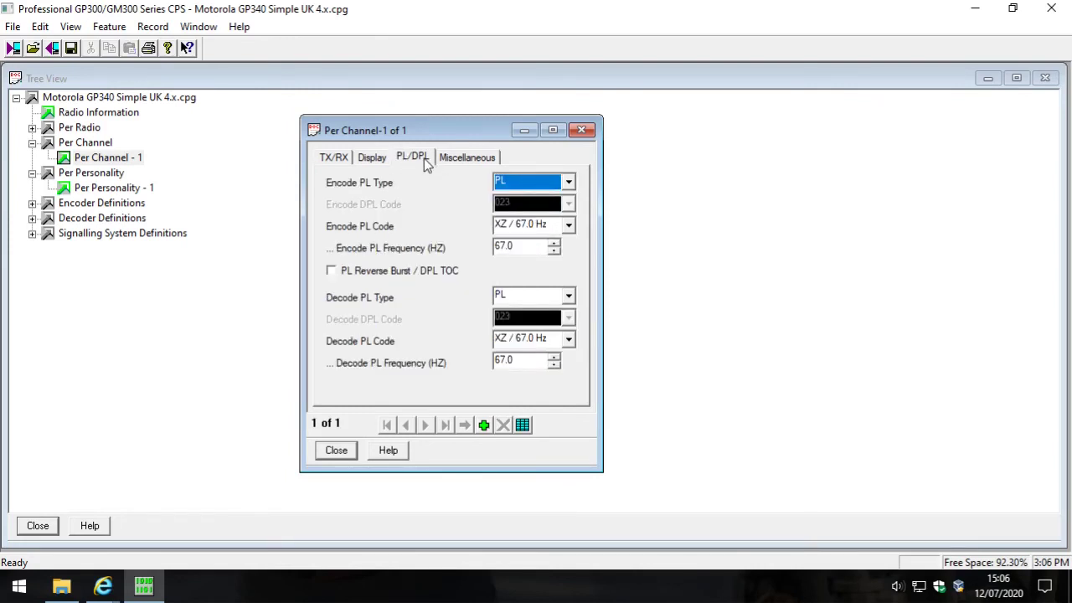
left_click(568, 182)
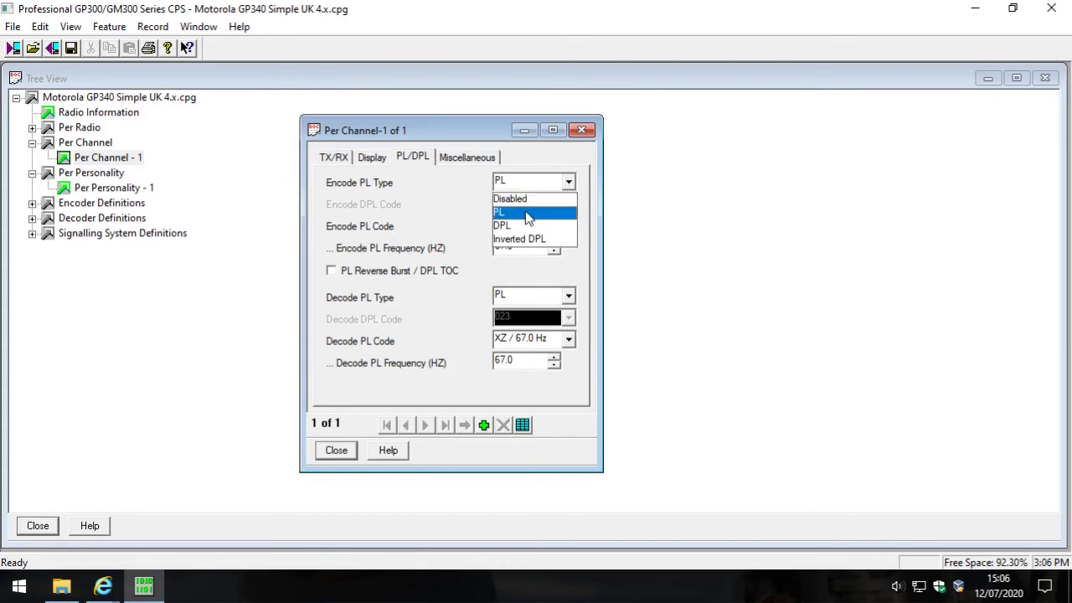
left_click(529, 214)
left_click(569, 296)
left_click(533, 328)
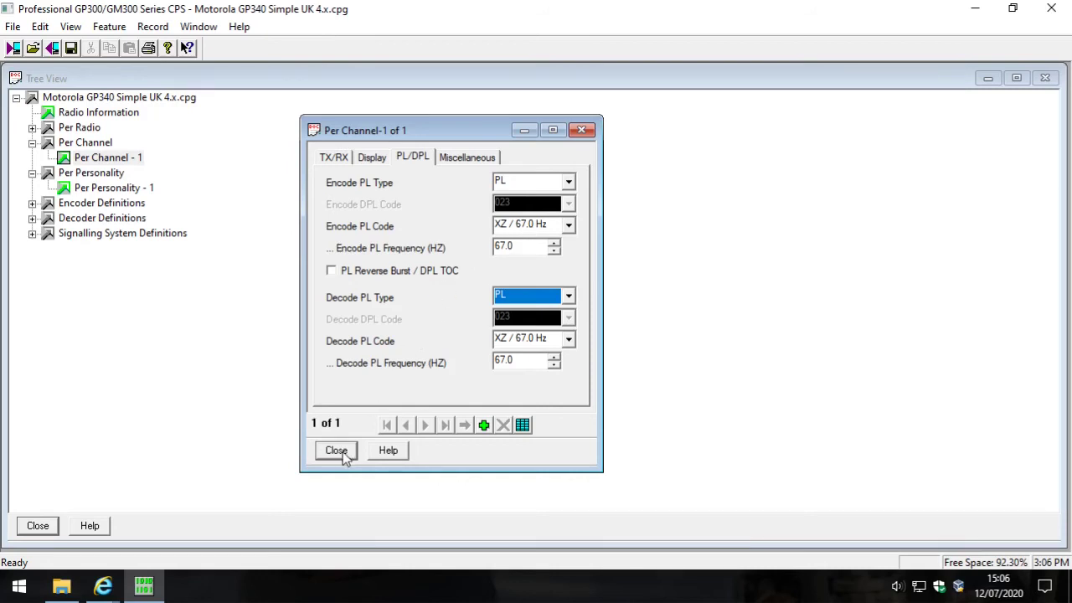
left_click(450, 164)
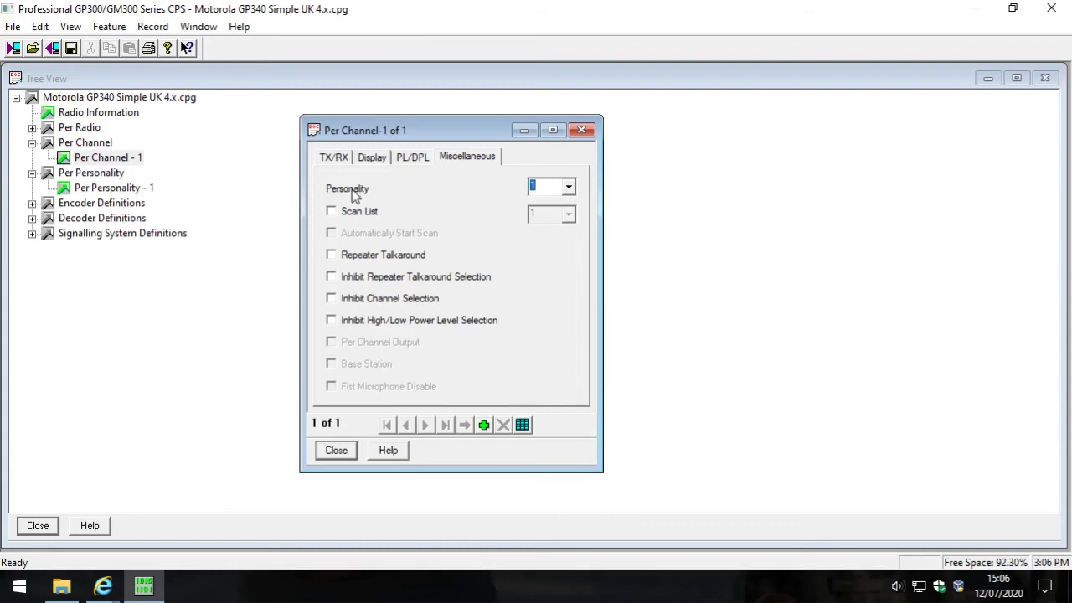
Step: Assign channel 1 to Personality 1, close its settings, and open Per Personality - 1
left_click(568, 186)
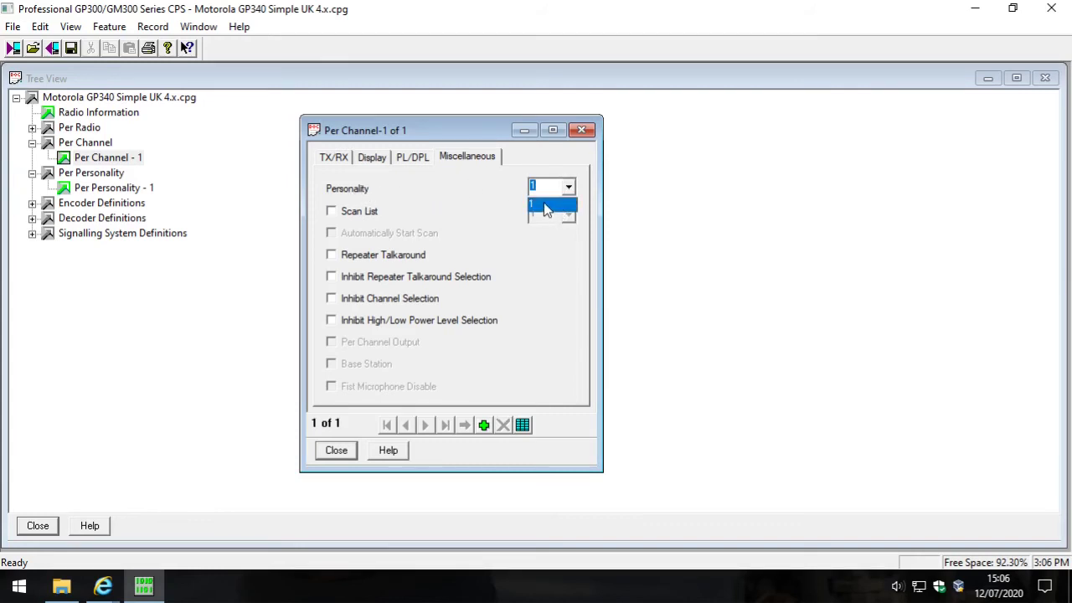
left_click(546, 206)
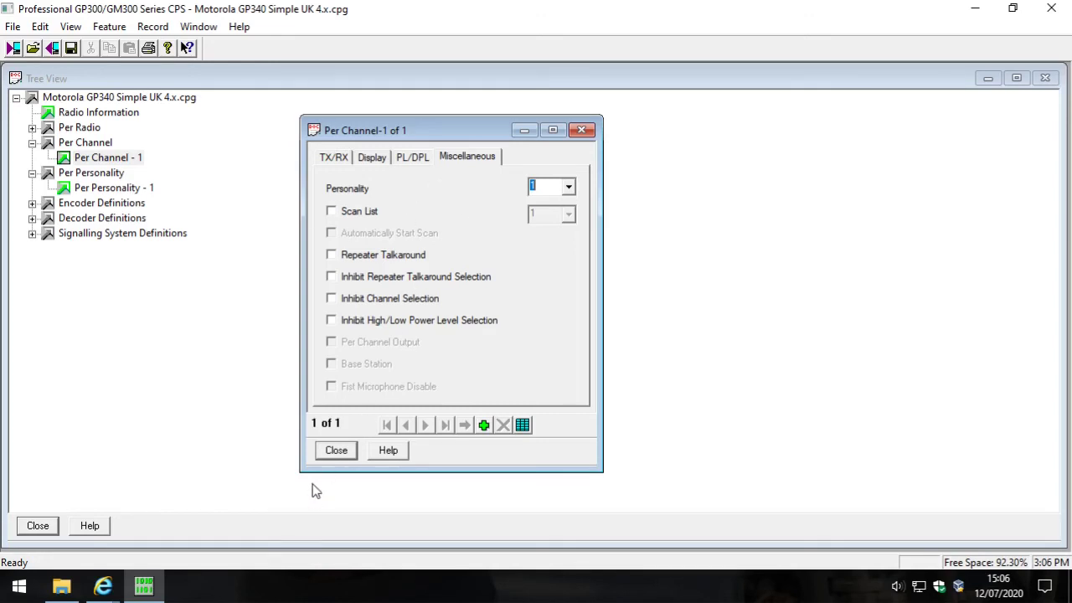
left_click(366, 159)
left_click(326, 157)
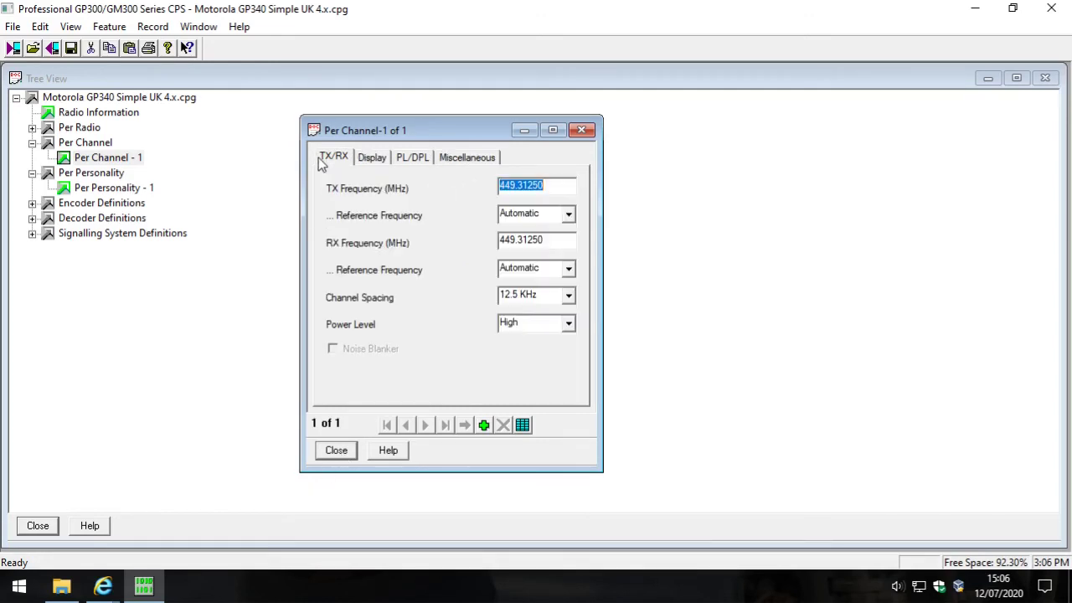
left_click(457, 159)
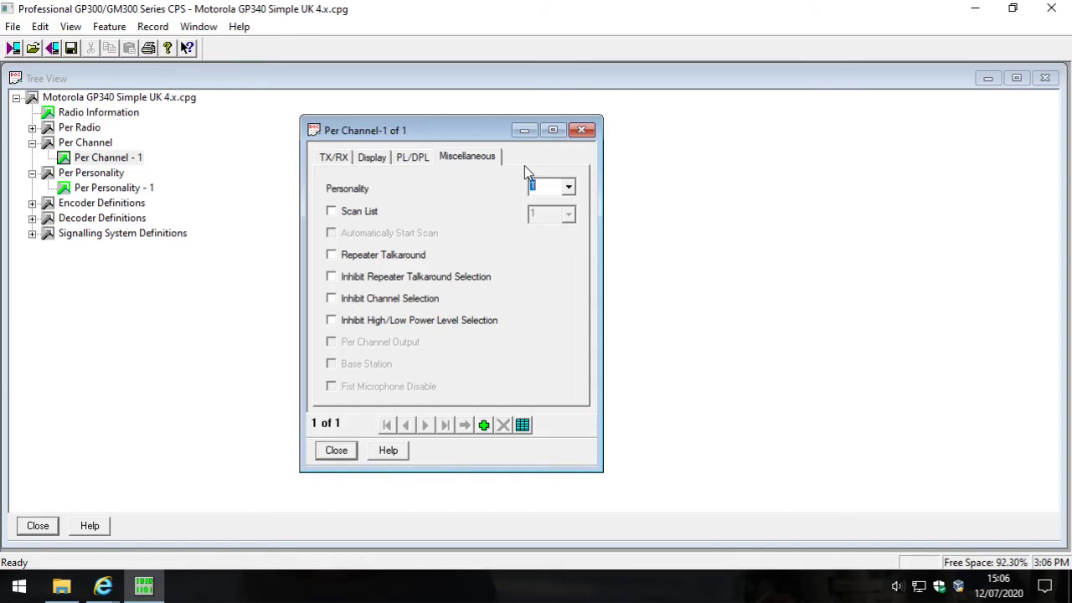
left_click(338, 451)
double_click(117, 188)
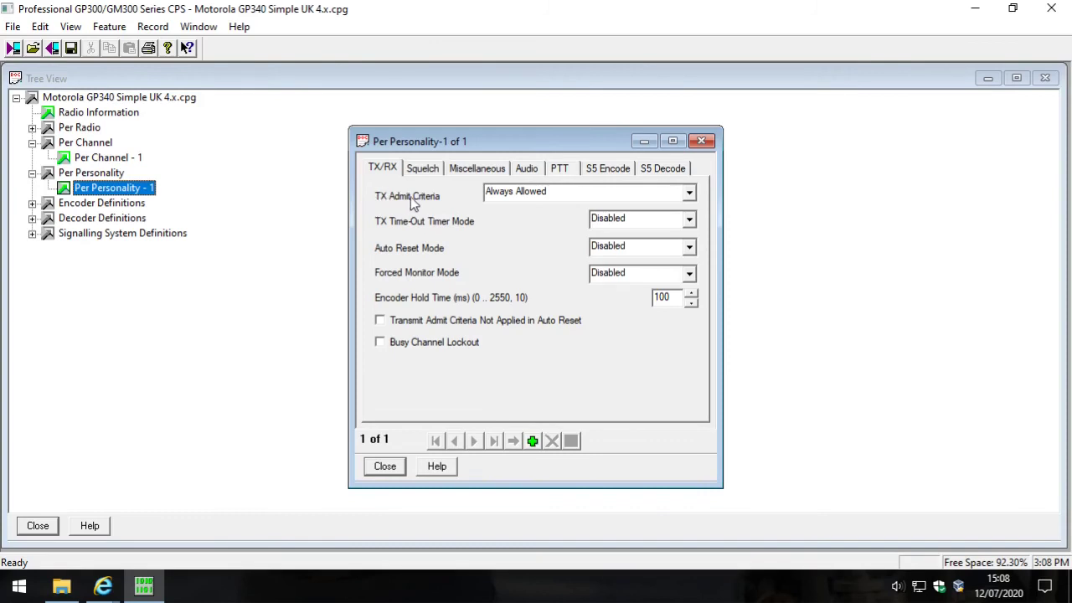
Step: Leave TX Admit Criteria at Always Allowed and display the personality's Squelch tab
left_click(533, 194)
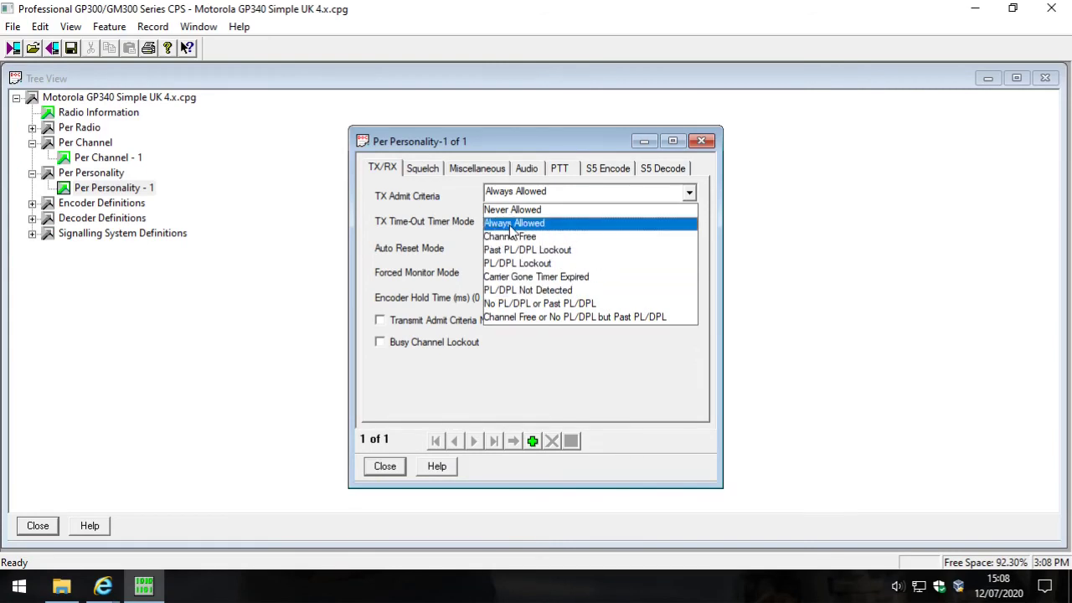
left_click(509, 224)
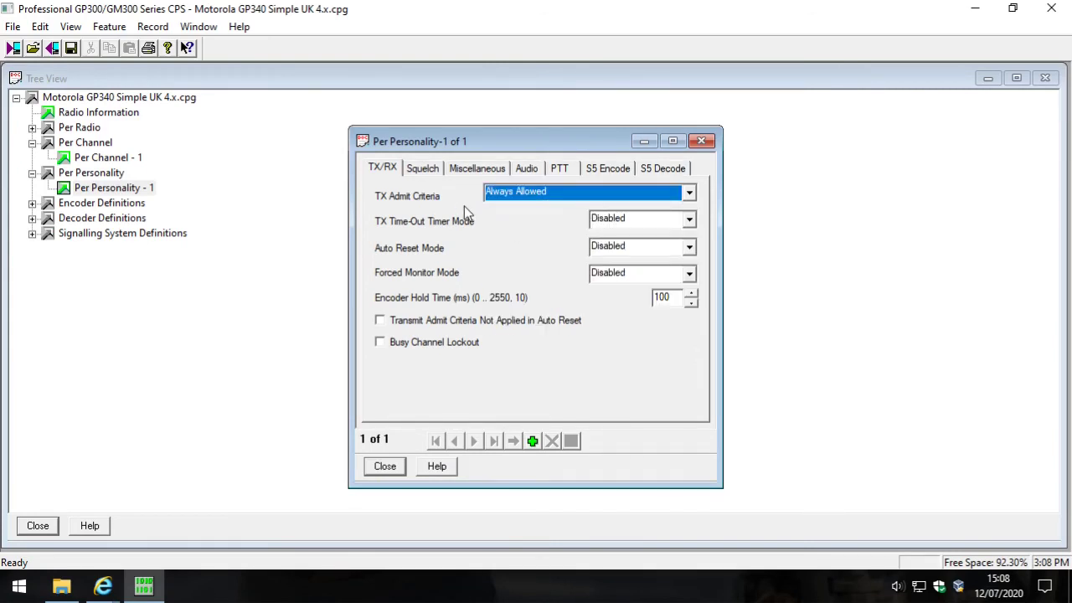
left_click(432, 168)
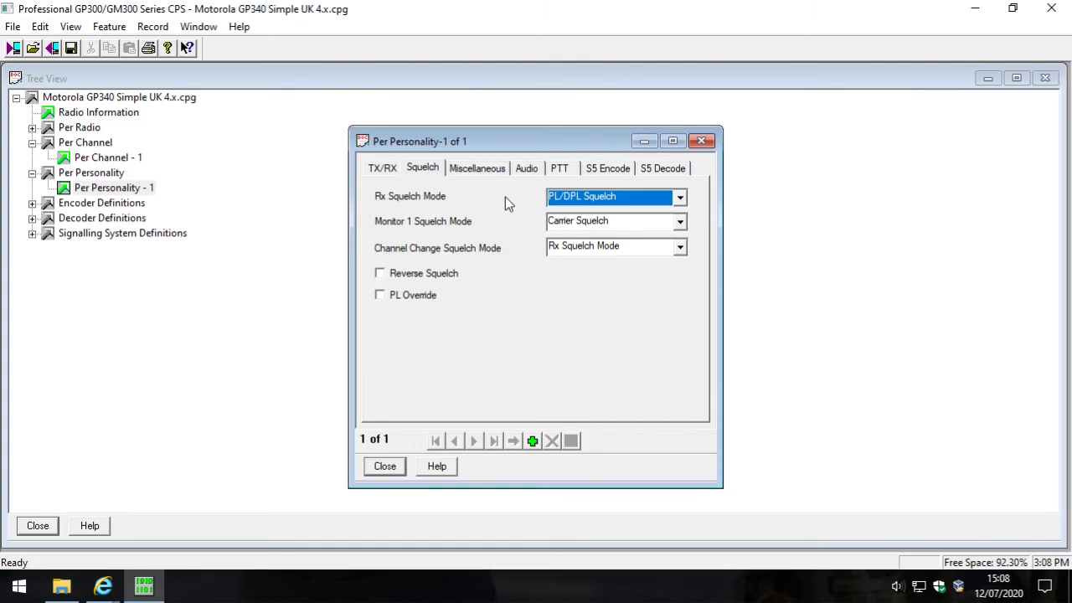
Step: Keep Rx Squelch Mode at PL/DPL Squelch and look through the Miscellaneous, PTT and S5 tabs
left_click(620, 198)
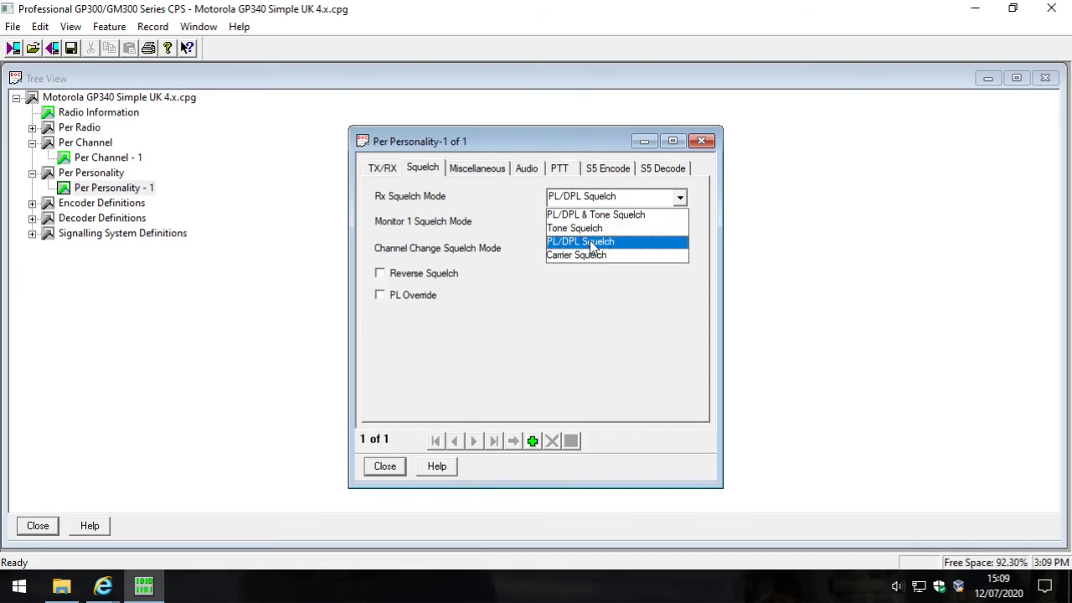
left_click(616, 197)
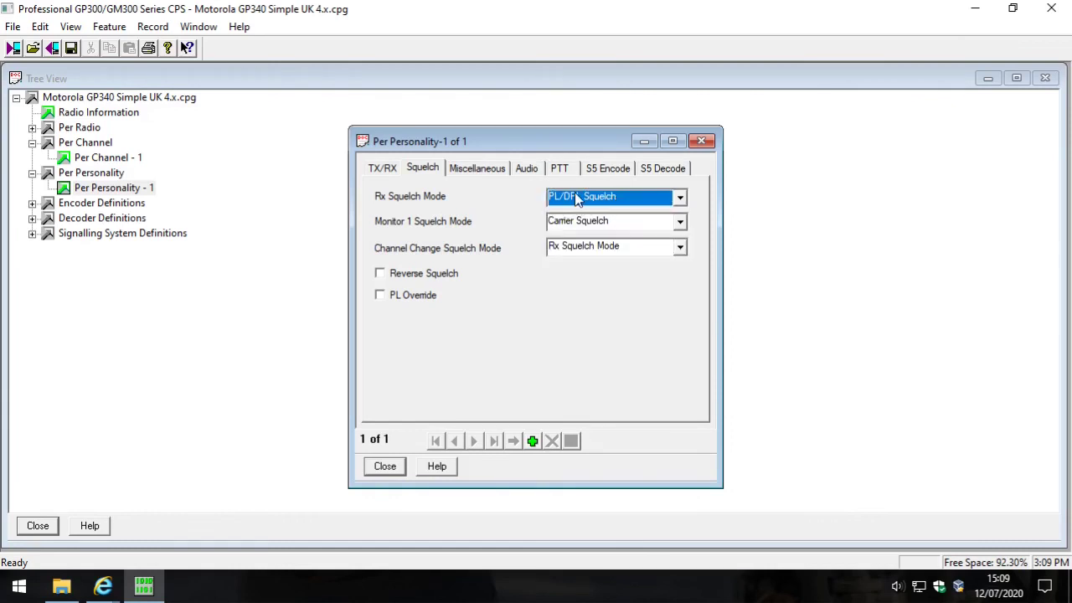
left_click(472, 171)
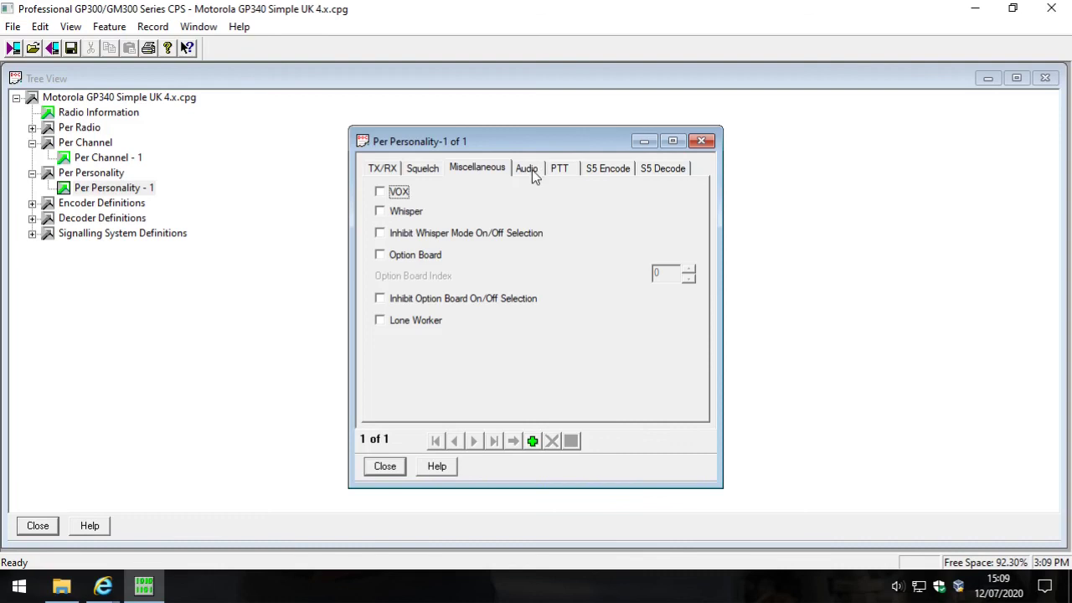
left_click(559, 171)
left_click(595, 170)
left_click(653, 170)
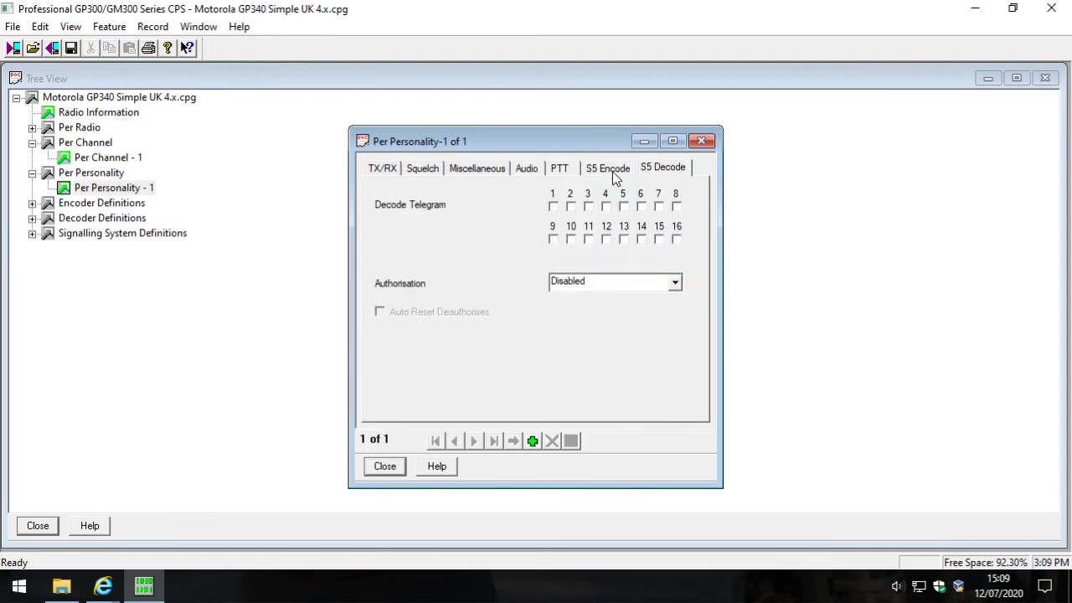
Step: Review the remaining personality tabs, then close Personality 1's settings
left_click(612, 171)
left_click(557, 169)
left_click(527, 170)
left_click(477, 170)
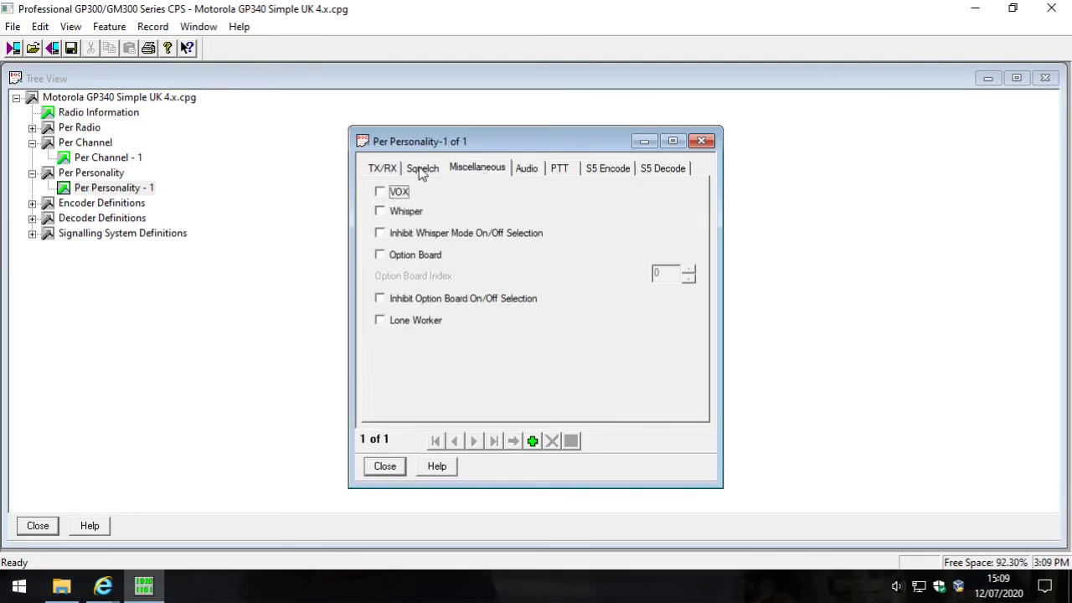
left_click(422, 169)
left_click(375, 170)
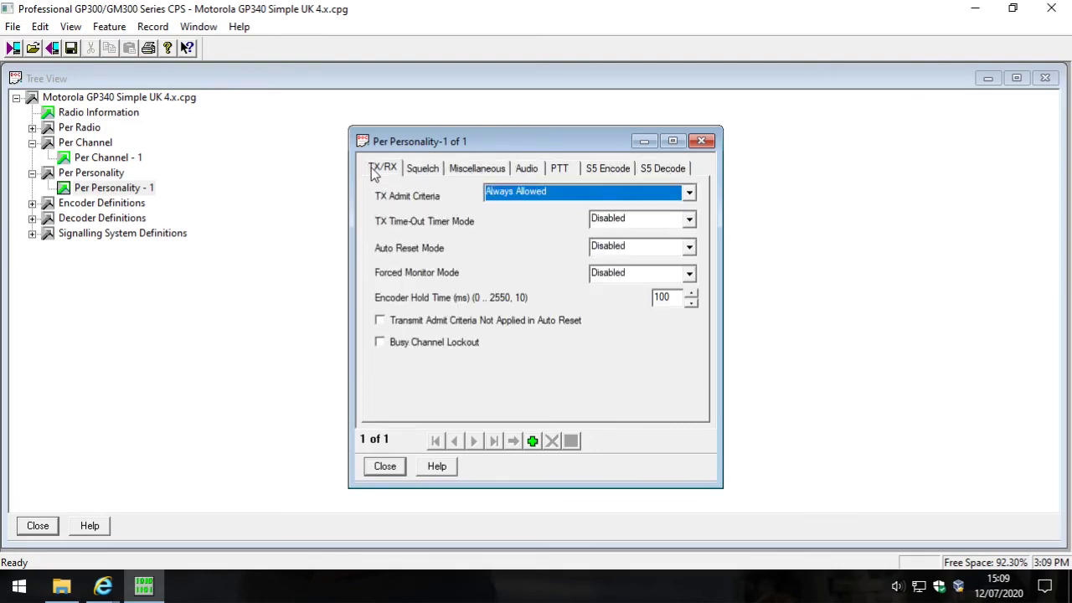
left_click(386, 467)
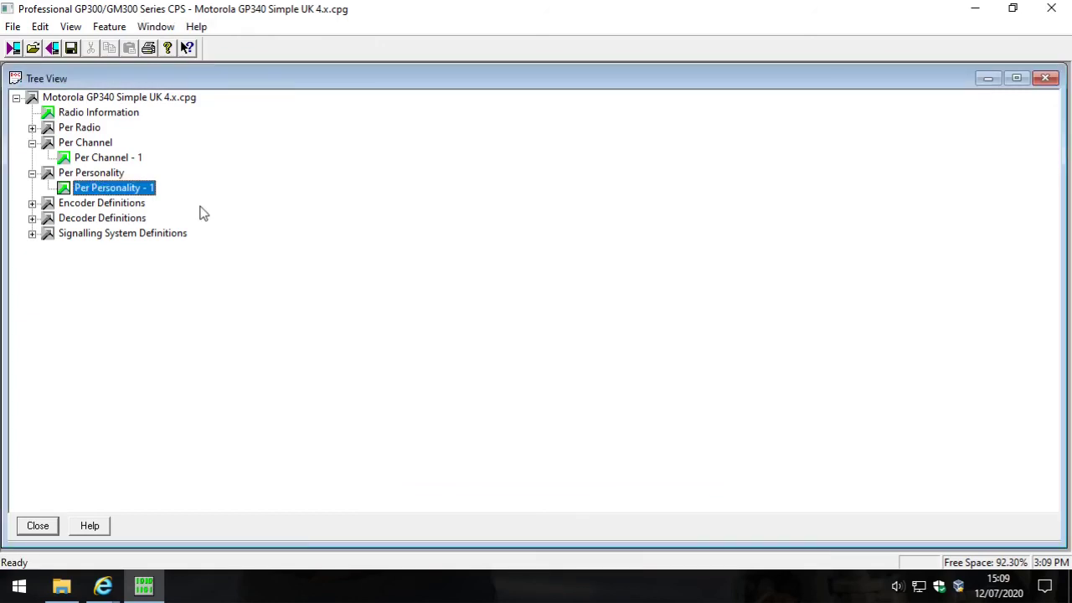
Step: Verify channel 1 transmits and receives 449.31250 MHz at 12.5 KHz spacing and High power
double_click(126, 158)
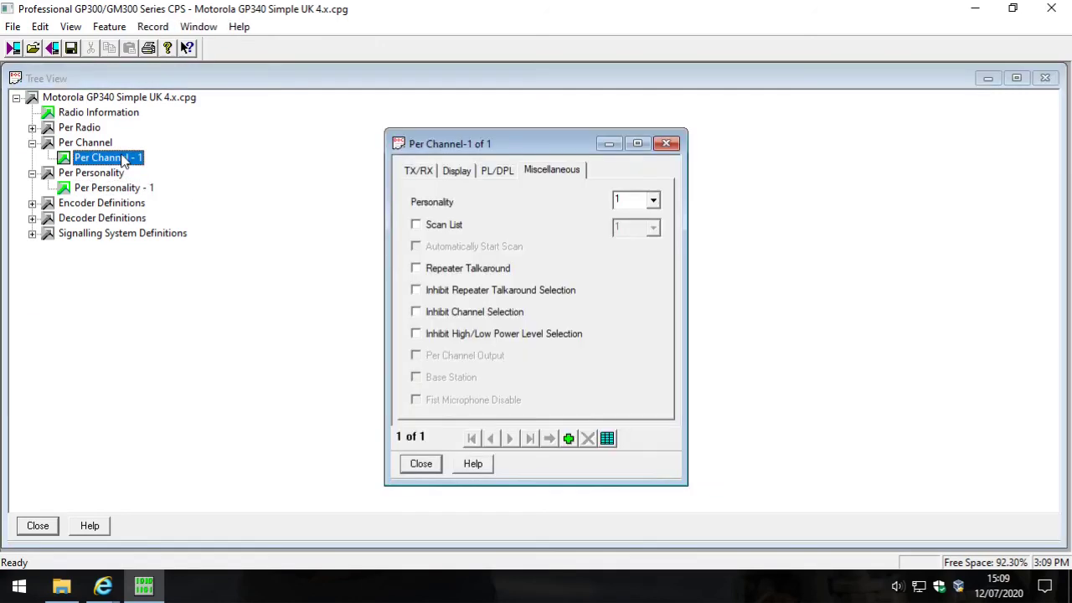
left_click(422, 172)
left_click_drag(627, 201, 567, 201)
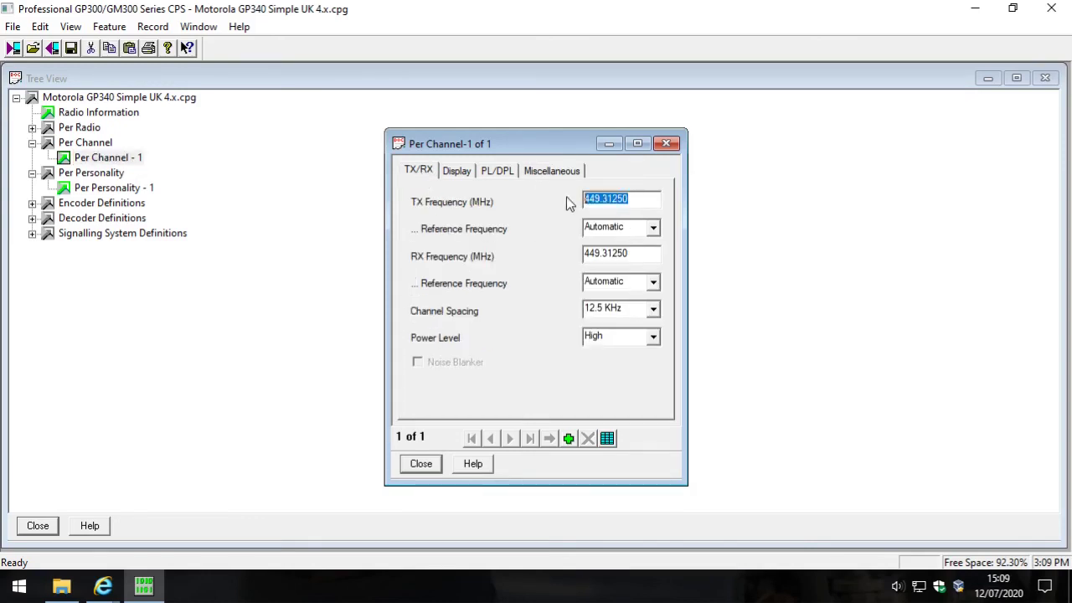
left_click_drag(633, 254, 527, 254)
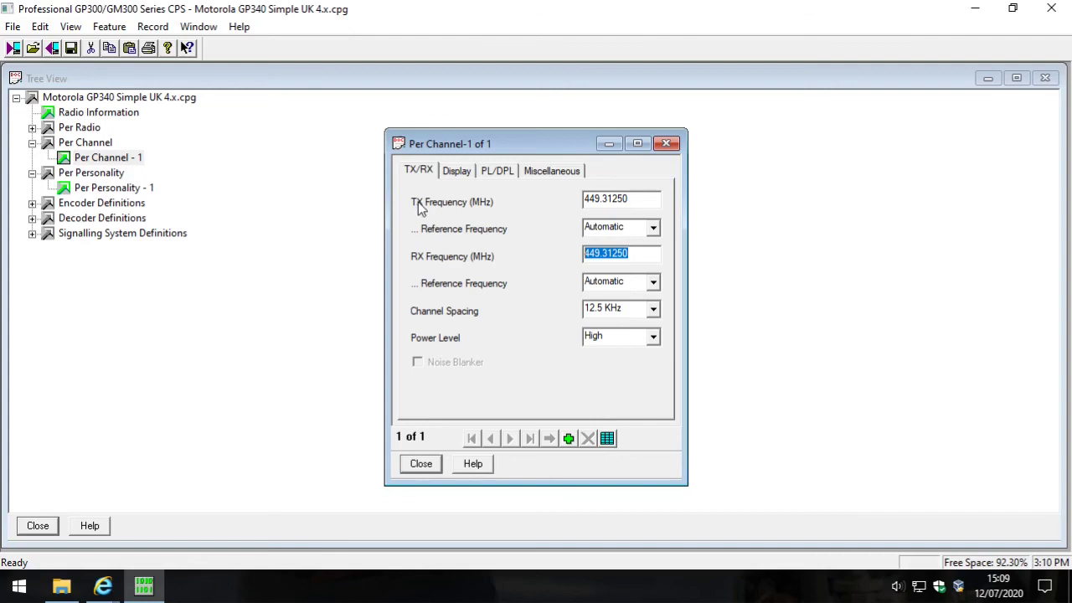
left_click(656, 316)
left_click(656, 318)
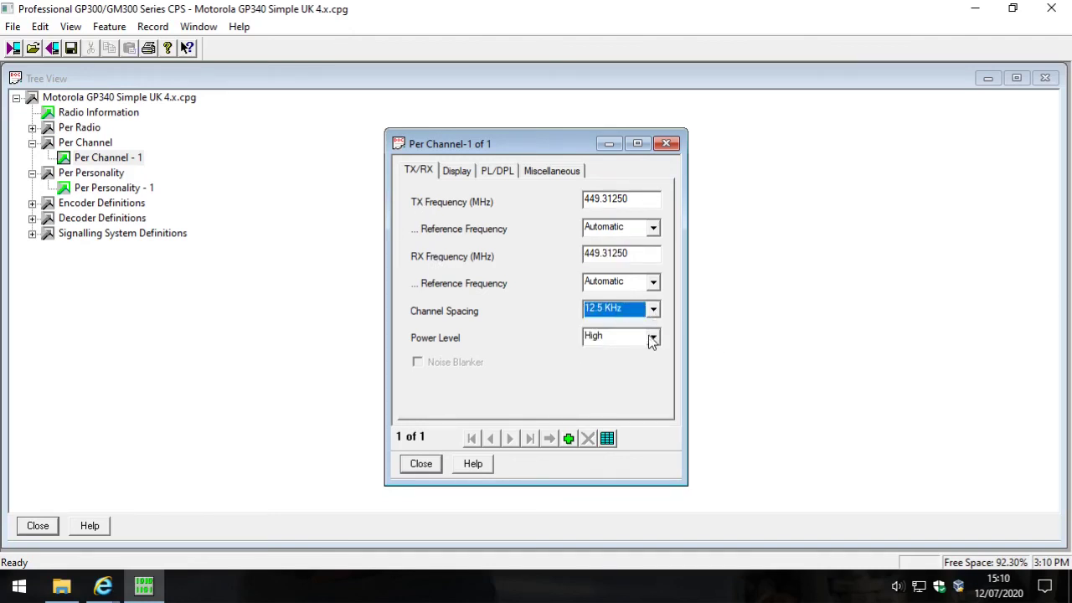
left_click(654, 340)
left_click(654, 341)
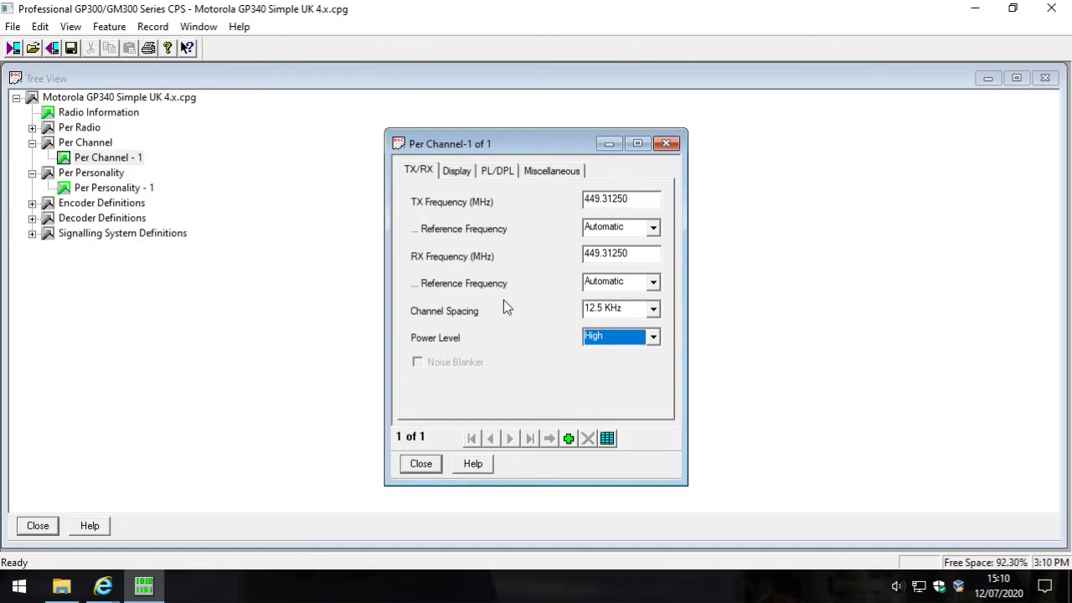
Step: Confirm encode and decode PL codes are XZ / 67.0 Hz, then close the channel
left_click(500, 175)
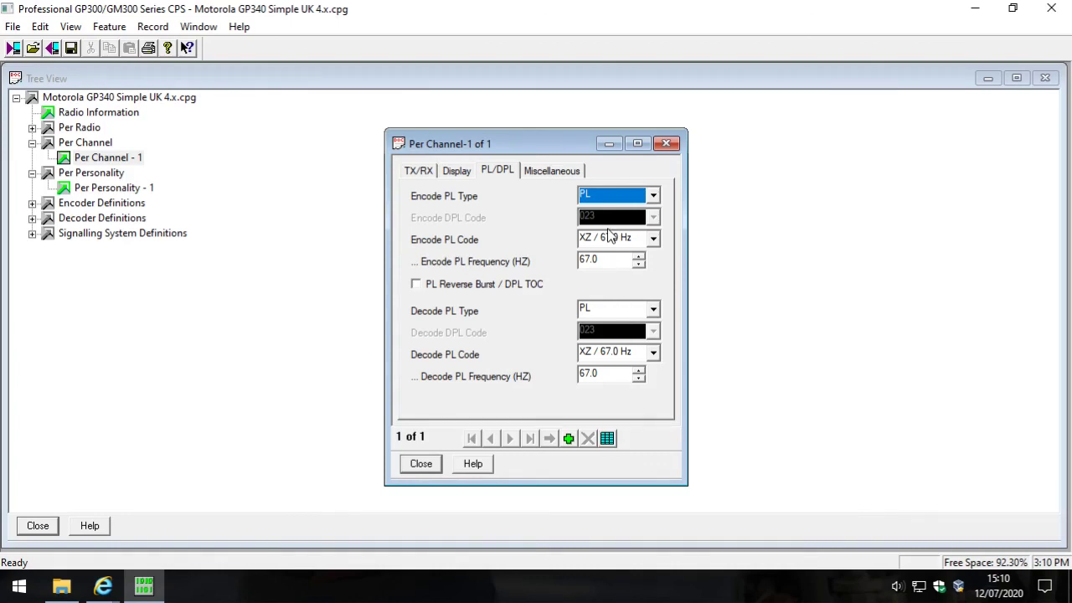
left_click(653, 239)
left_click(654, 240)
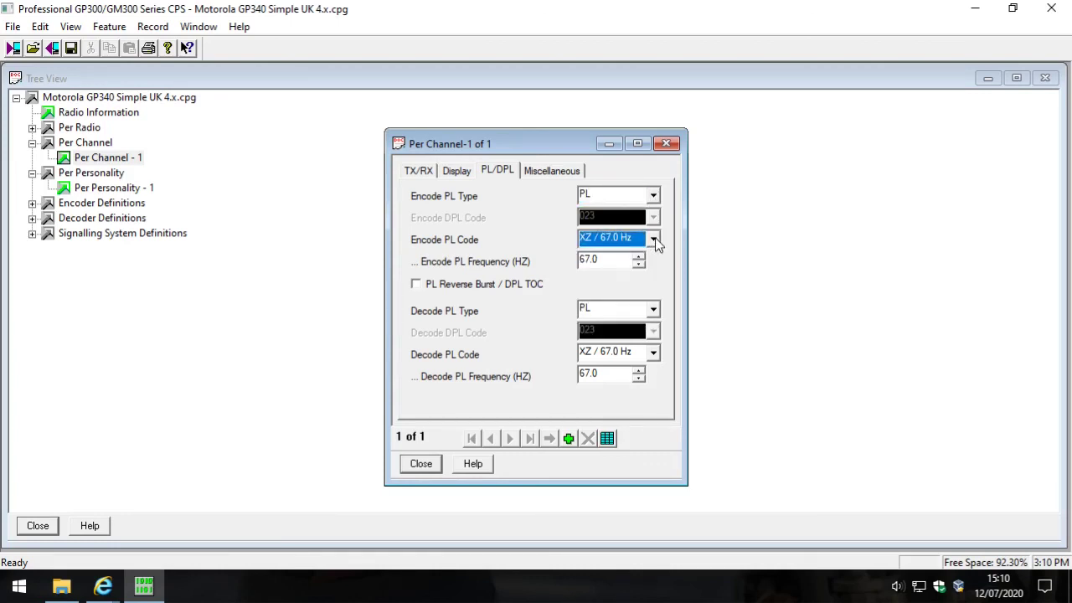
left_click(653, 353)
left_click(654, 353)
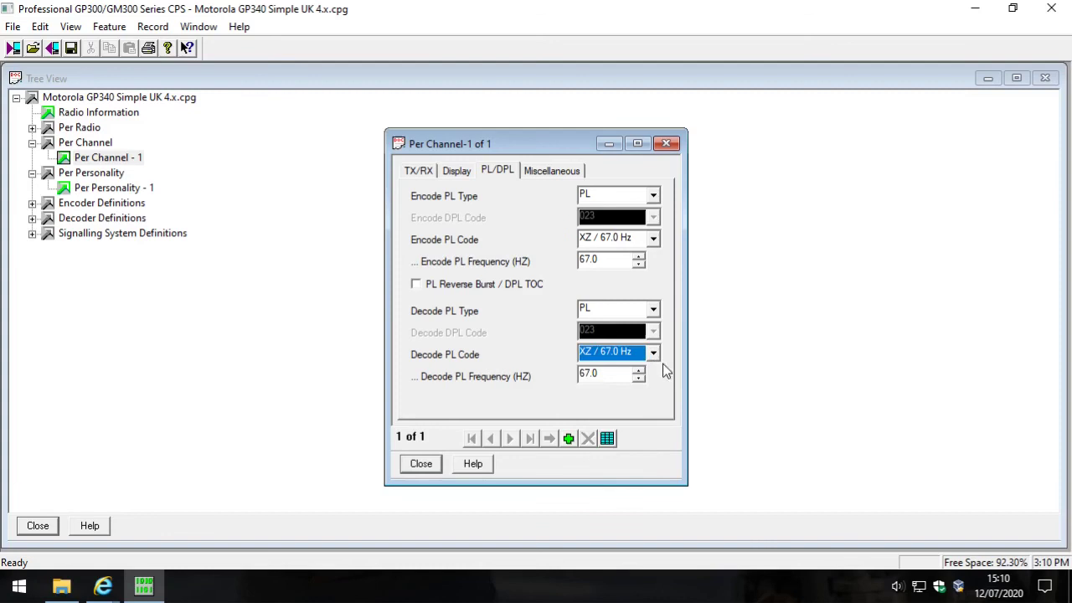
left_click(420, 463)
Step: In Personality 1, keep TX admit Always Allowed and set Rx squelch to PL/DPL Squelch
double_click(115, 189)
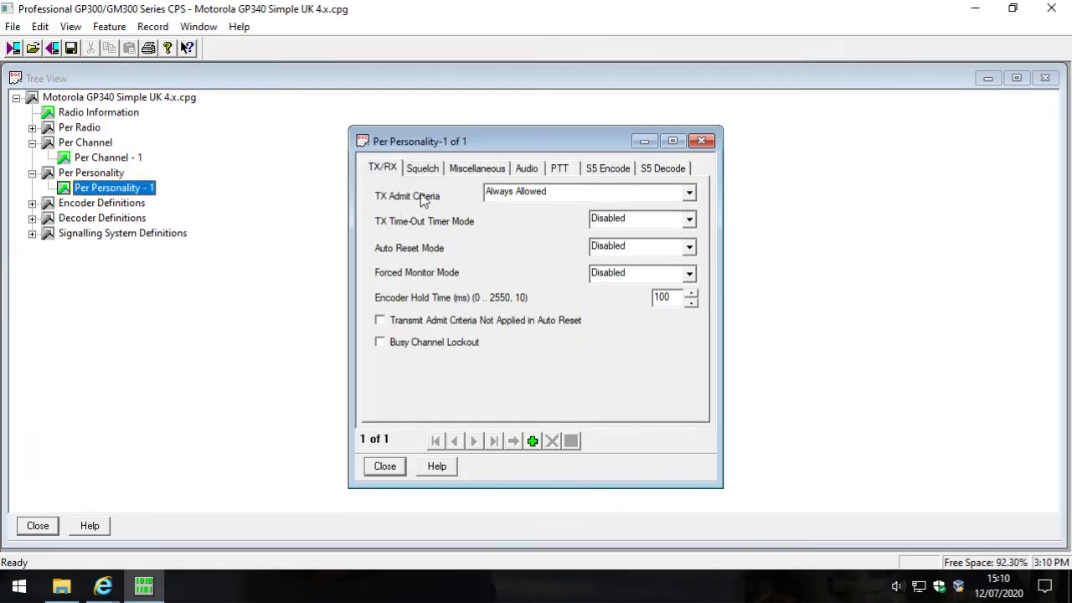
left_click(560, 191)
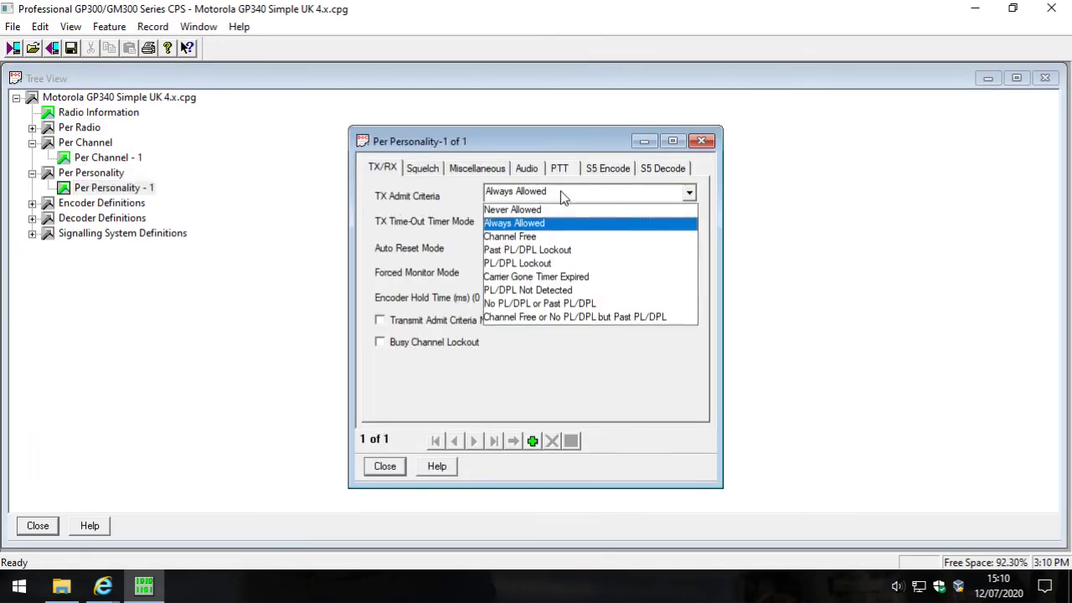
left_click(547, 220)
left_click(460, 165)
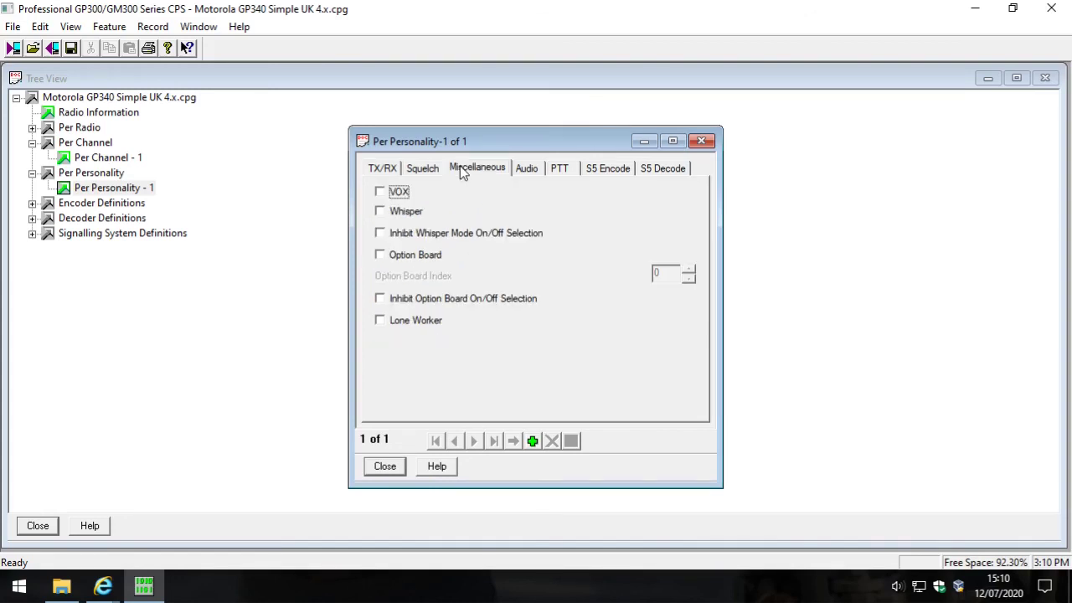
key("Left")
left_click(612, 201)
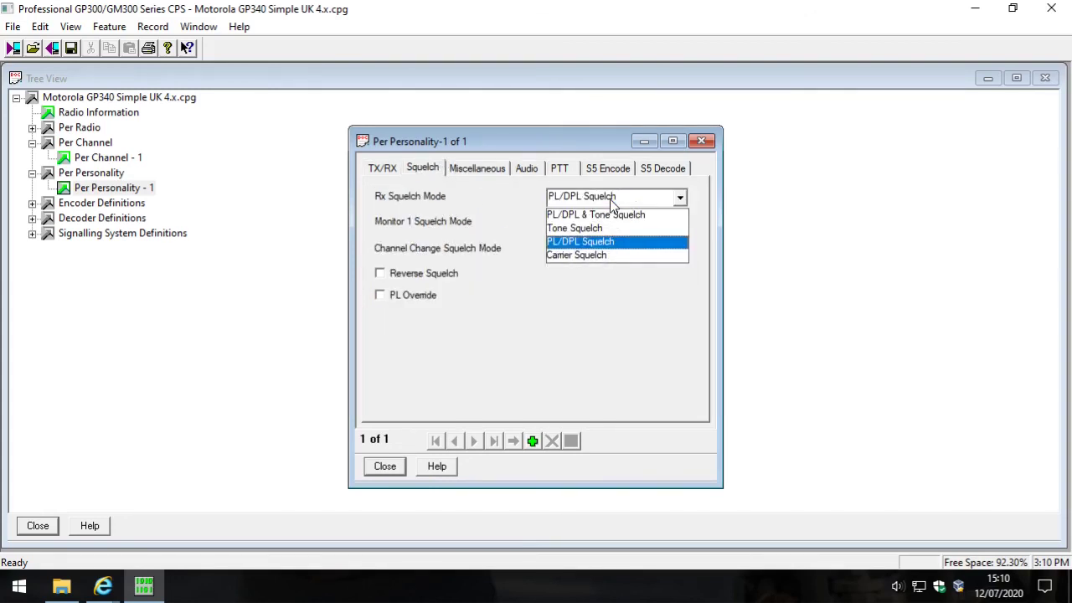
left_click(597, 244)
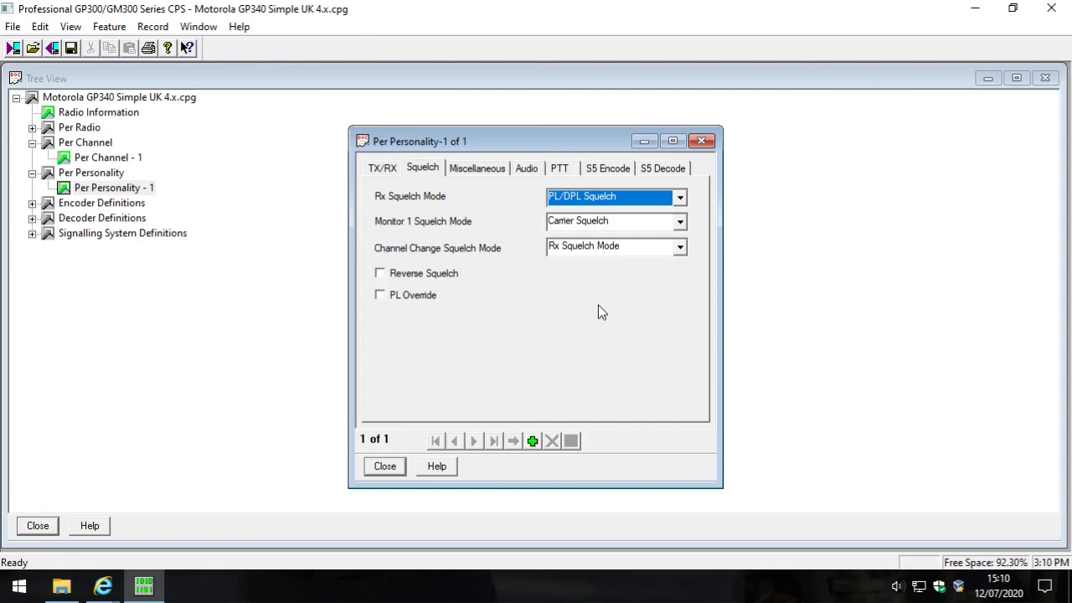
left_click(384, 467)
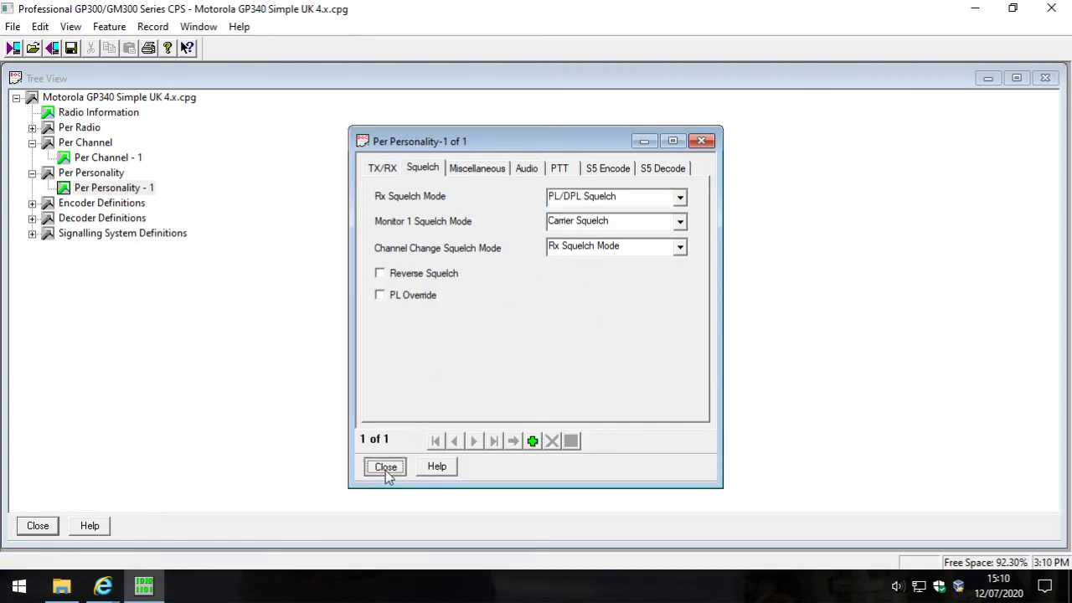
Step: Save the codeplug as Motorola GP340 Simple UK 4.x.cpg, acknowledging the incompatibility warning
left_click(13, 27)
left_click(50, 83)
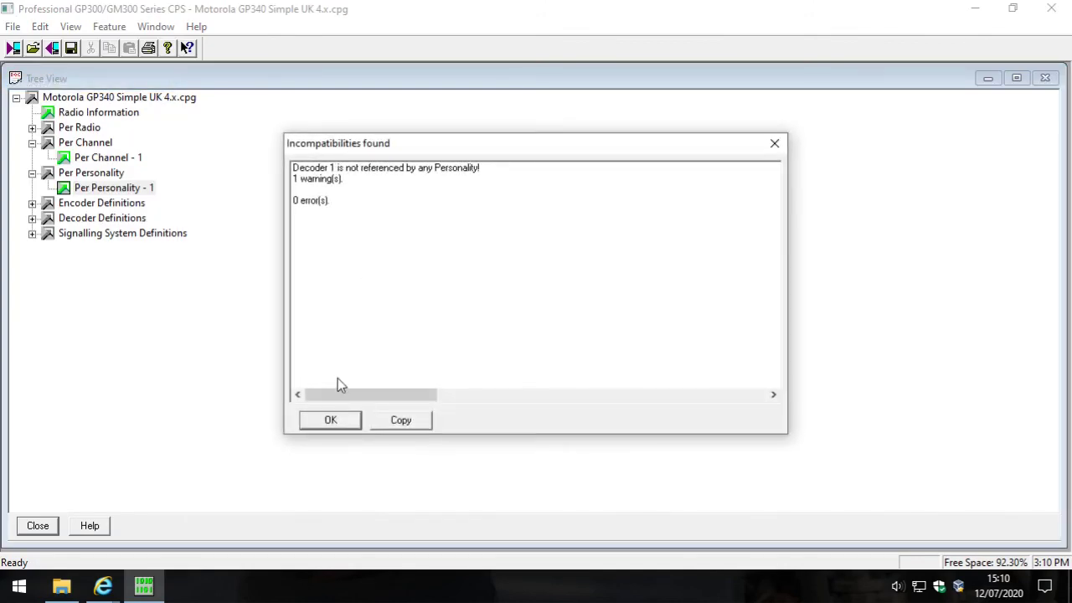
left_click(334, 421)
left_click(527, 327)
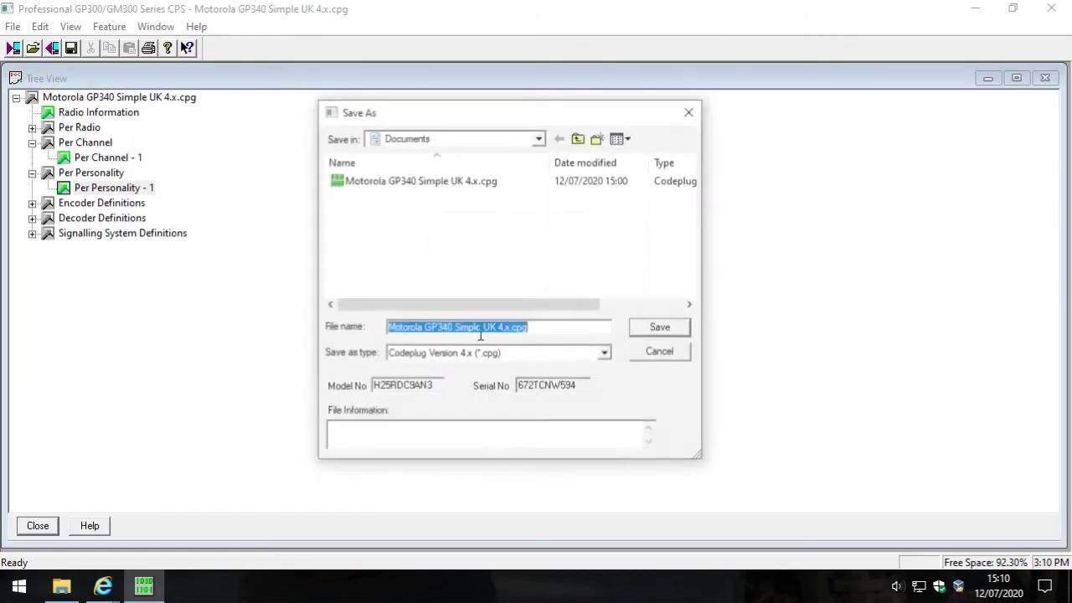
left_click(659, 326)
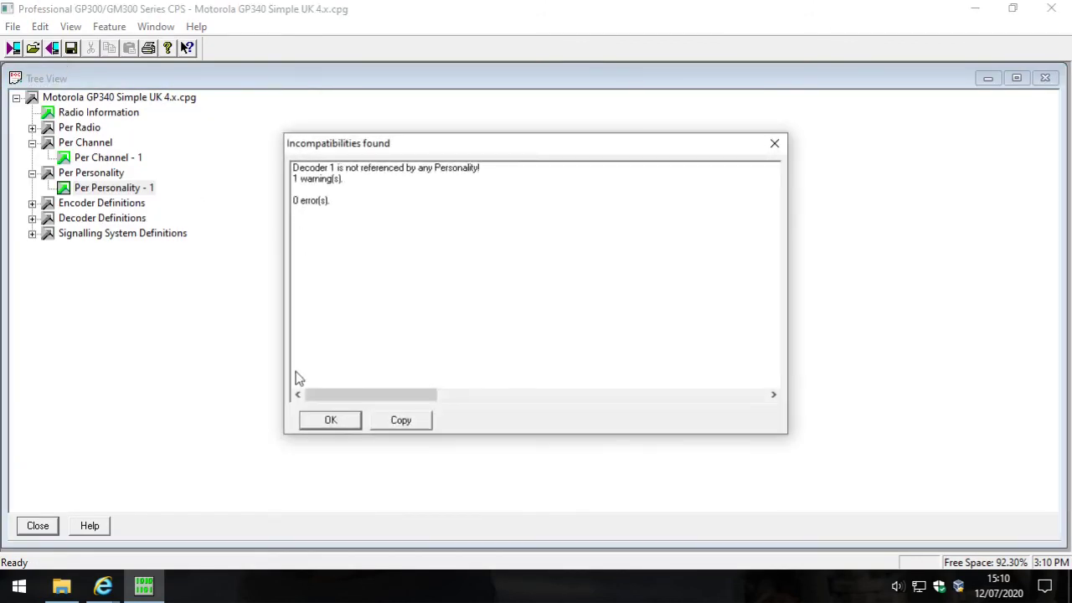
left_click(330, 421)
left_click(516, 327)
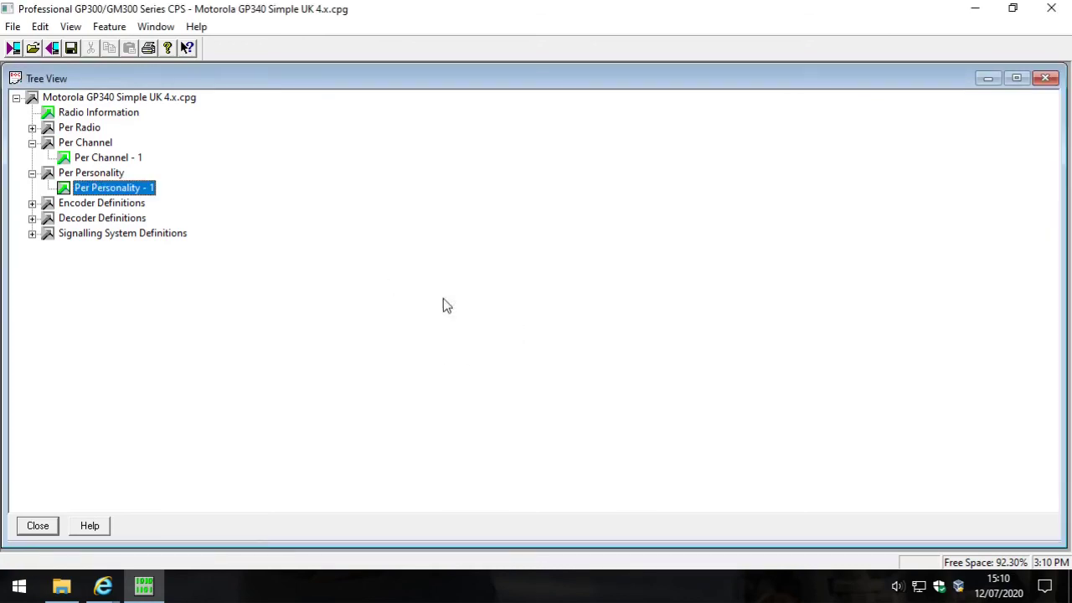
Step: Open Radio Information from the codeplug tree
double_click(120, 98)
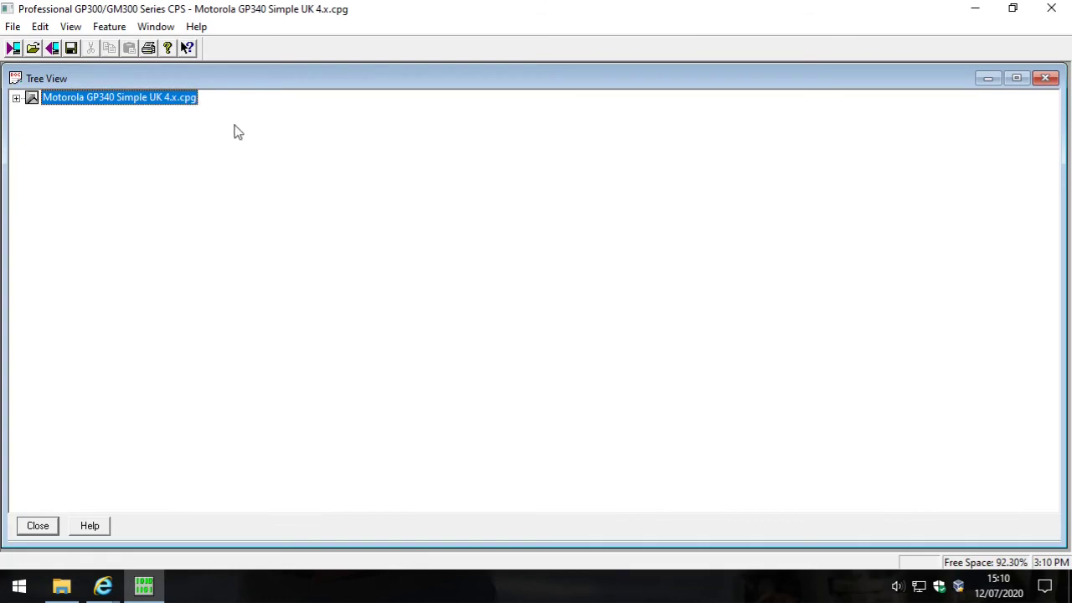
double_click(70, 98)
double_click(99, 112)
Step: Switch between the channel and personality entries and glance at Radio Information again
left_click_drag(486, 156, 468, 155)
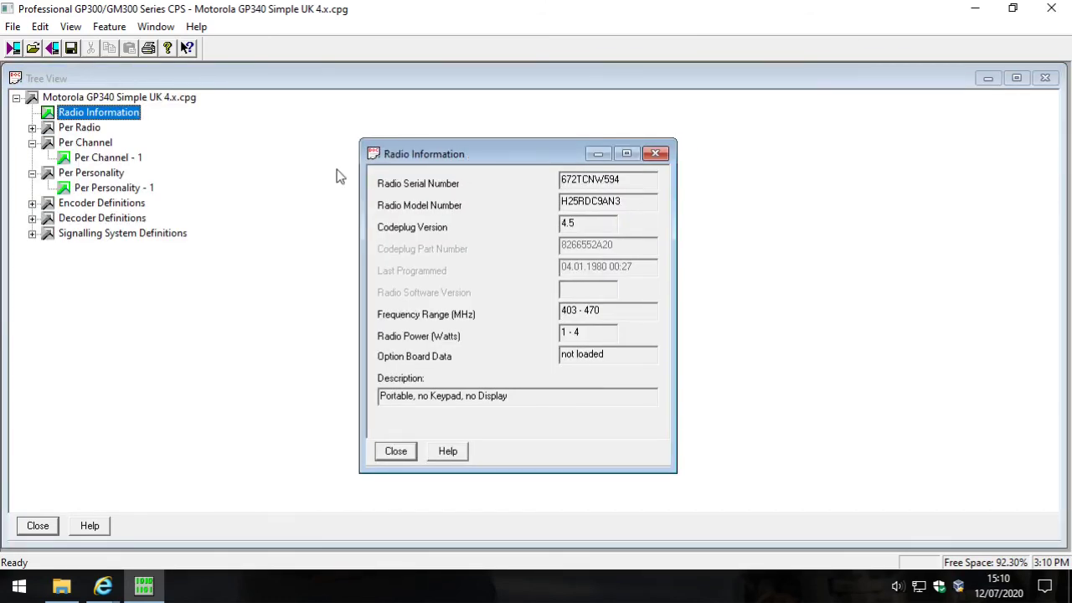
left_click(127, 158)
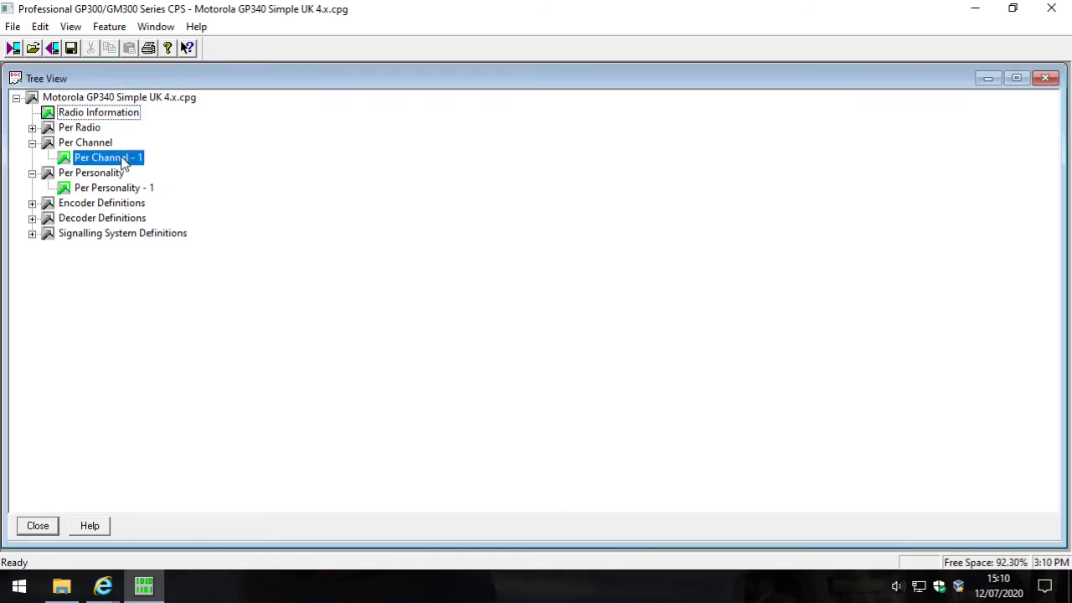
left_click(122, 190)
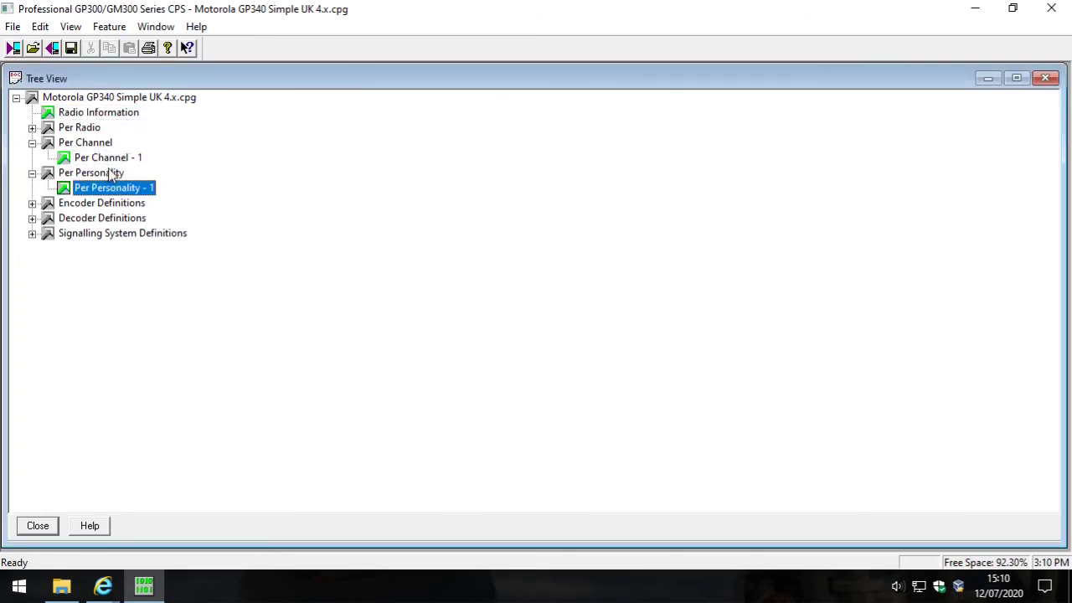
left_click(115, 160)
left_click(121, 190)
double_click(92, 114)
key("Escape")
Step: Review channel 1 and Personality 1's squelch settings, close both, then open the File menu
left_click(32, 173)
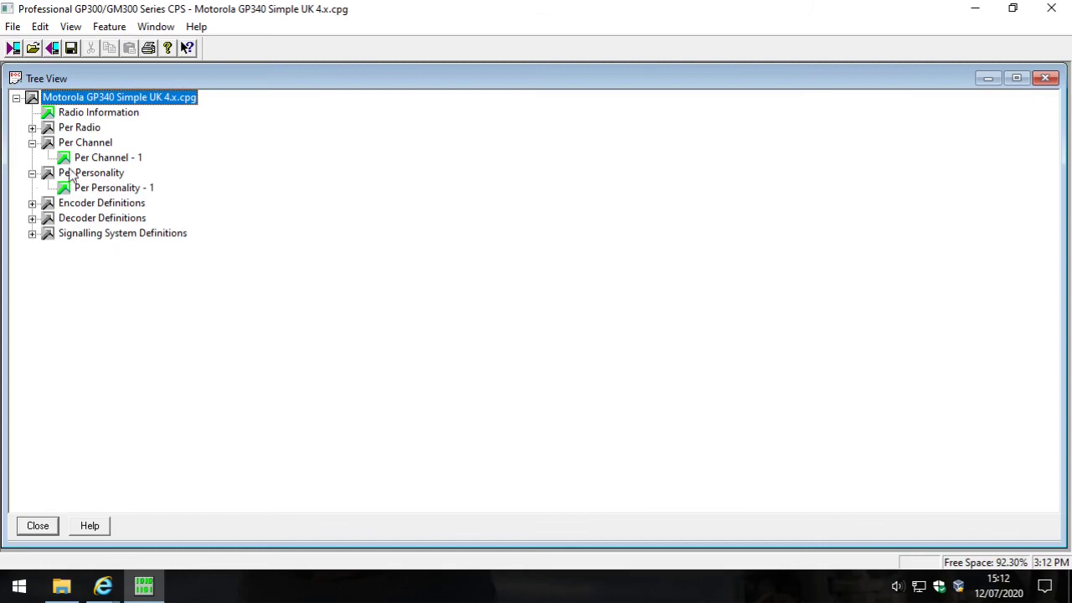
double_click(107, 158)
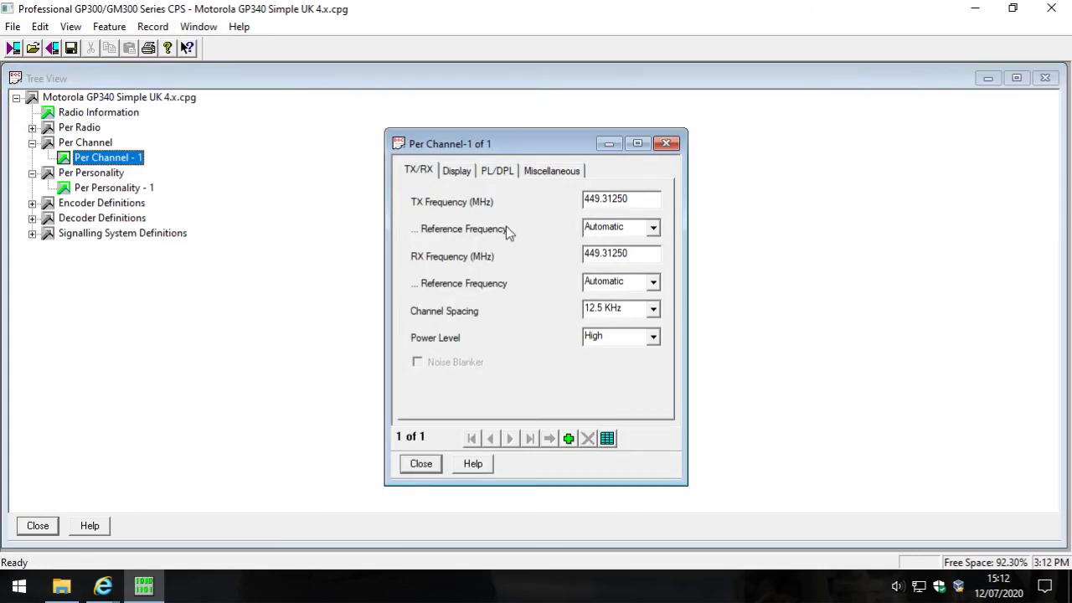
left_click(666, 143)
double_click(125, 189)
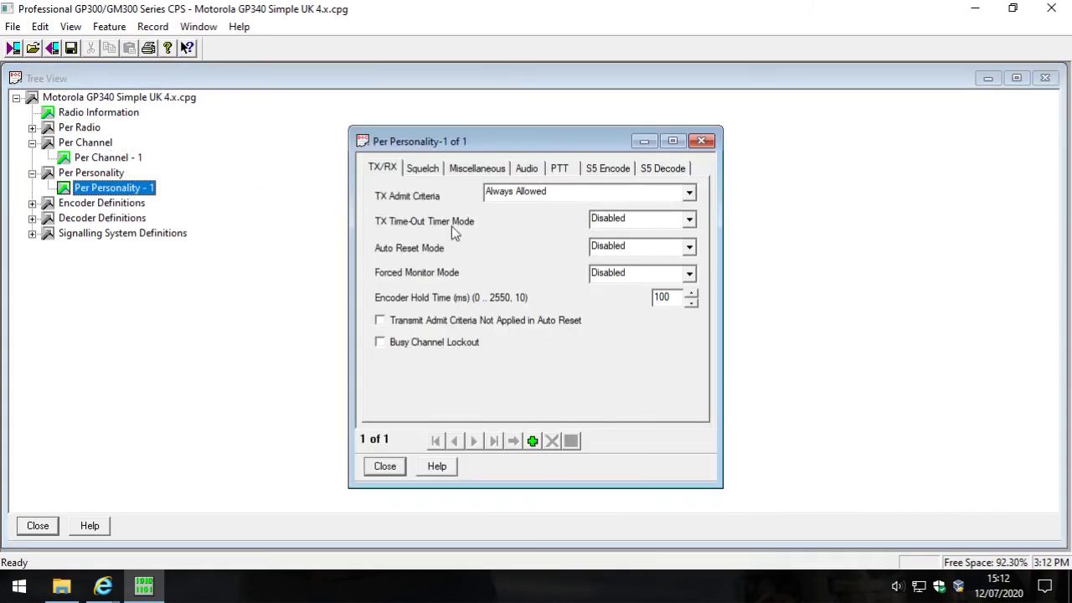
left_click(423, 168)
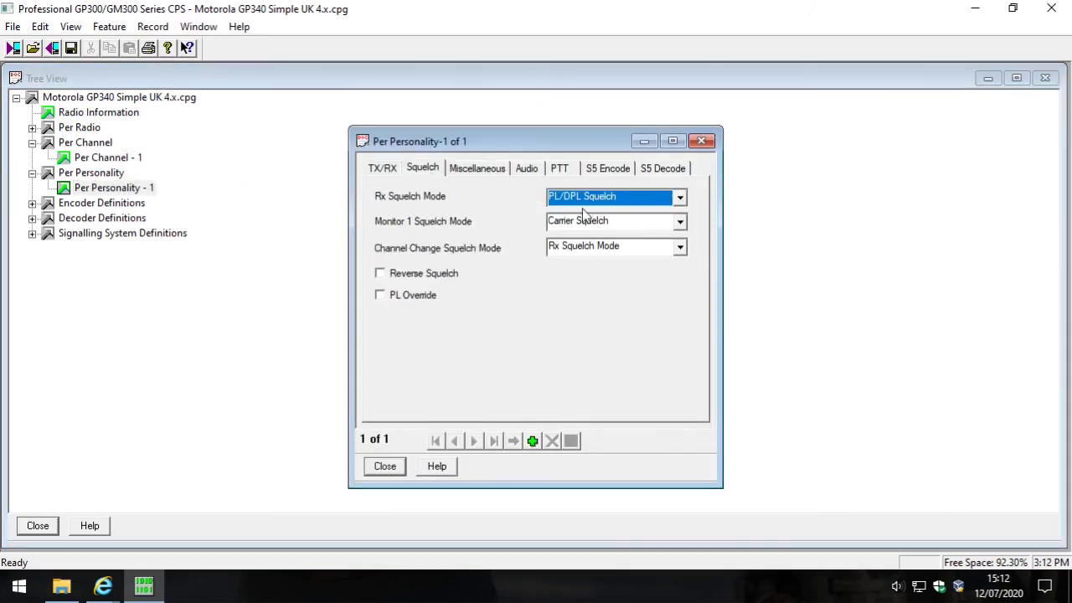
left_click(702, 140)
left_click(101, 112)
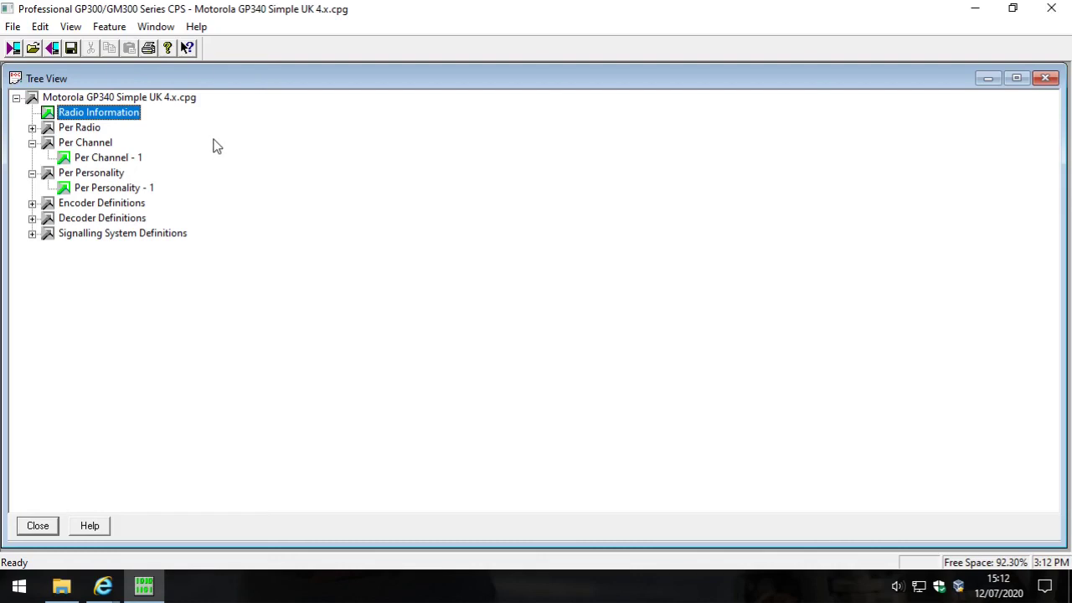
left_click(14, 28)
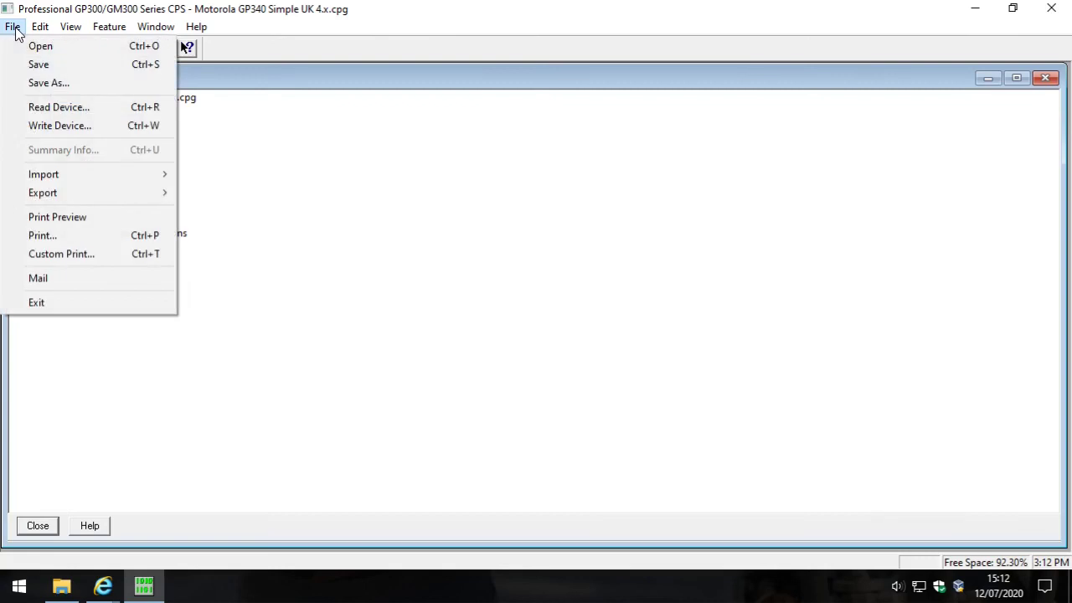